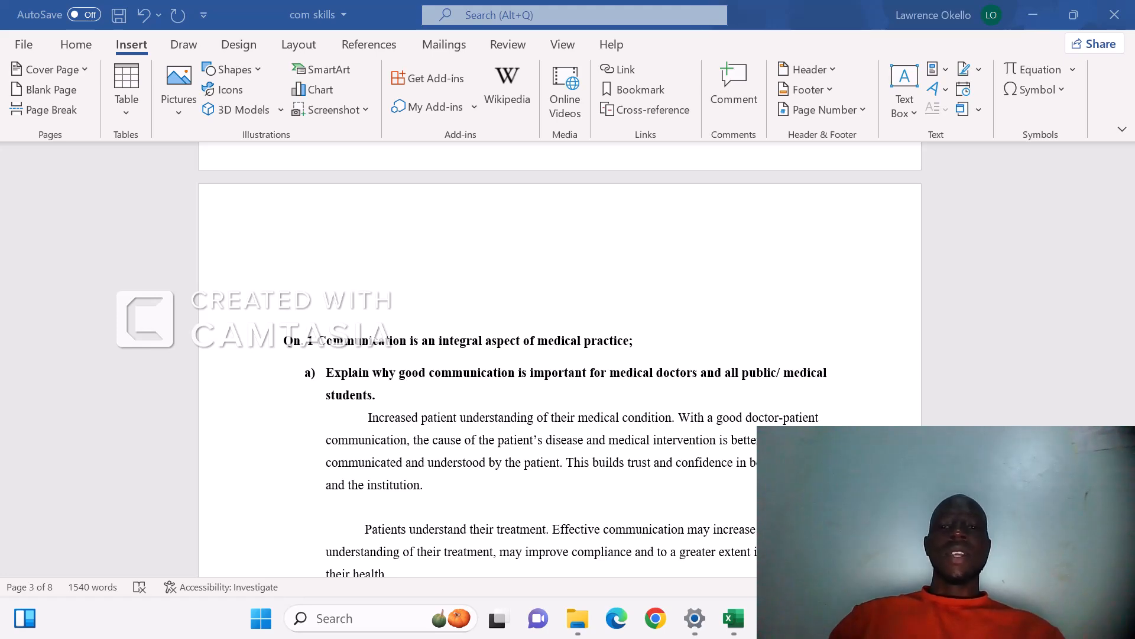
- Add the title "COURSEWORK FOR COMMUNICATION SKILLS" on the empty line above Qn. 1 and indent it towards the page centre
scroll(283, 148, "down", 3)
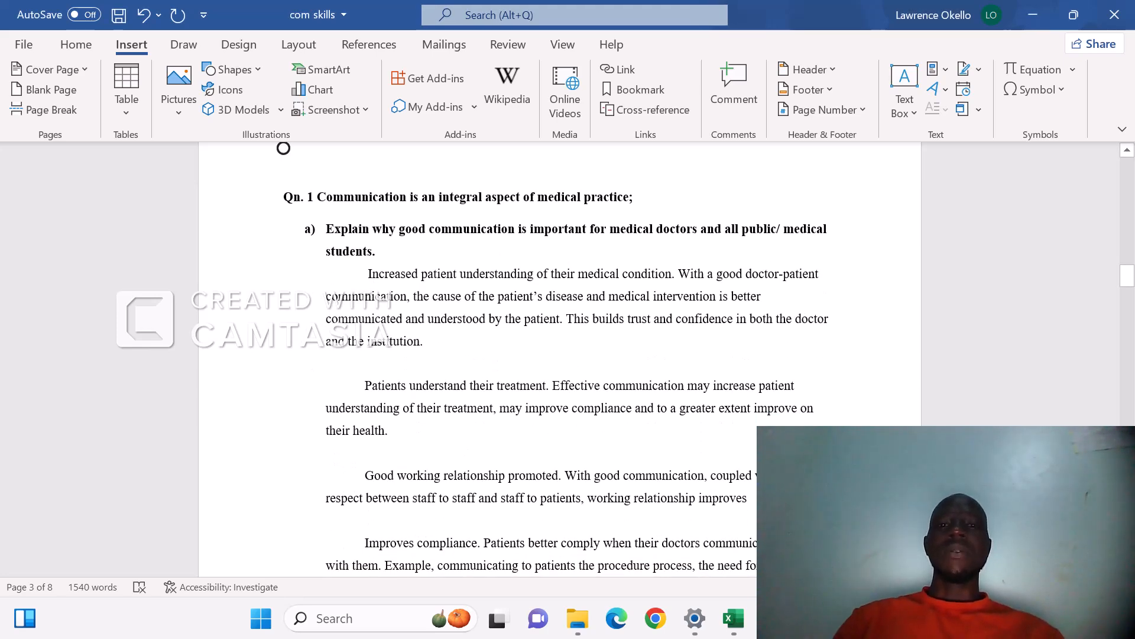
scroll(283, 148, "up", 5)
scroll(559, 354, "down", 4)
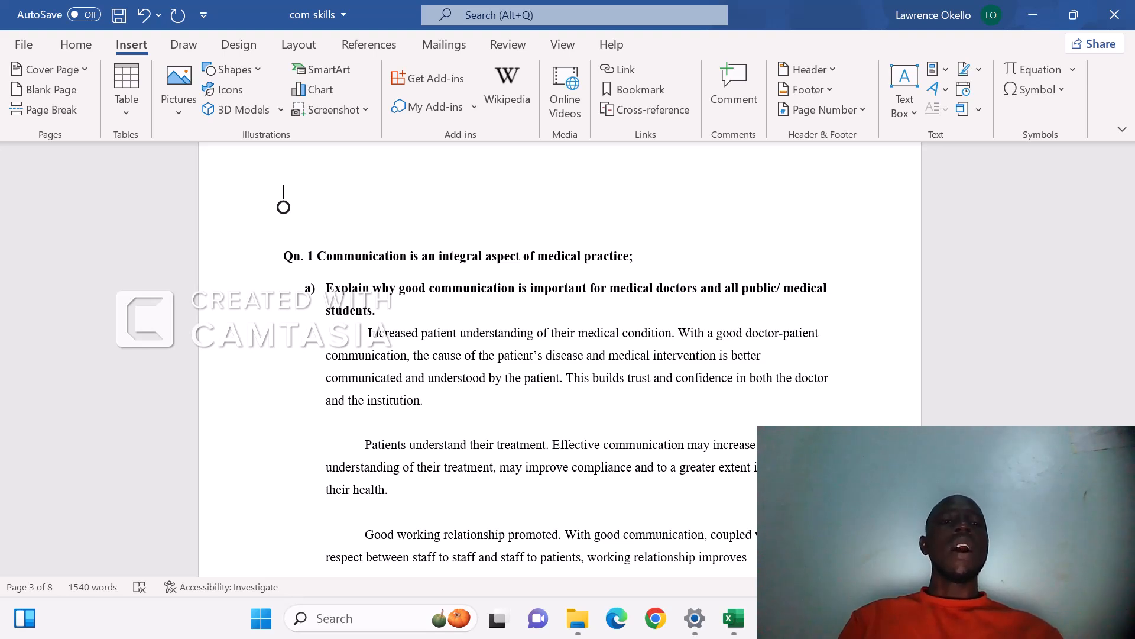
key("F10")
left_click_drag(77, 29, 109, 30)
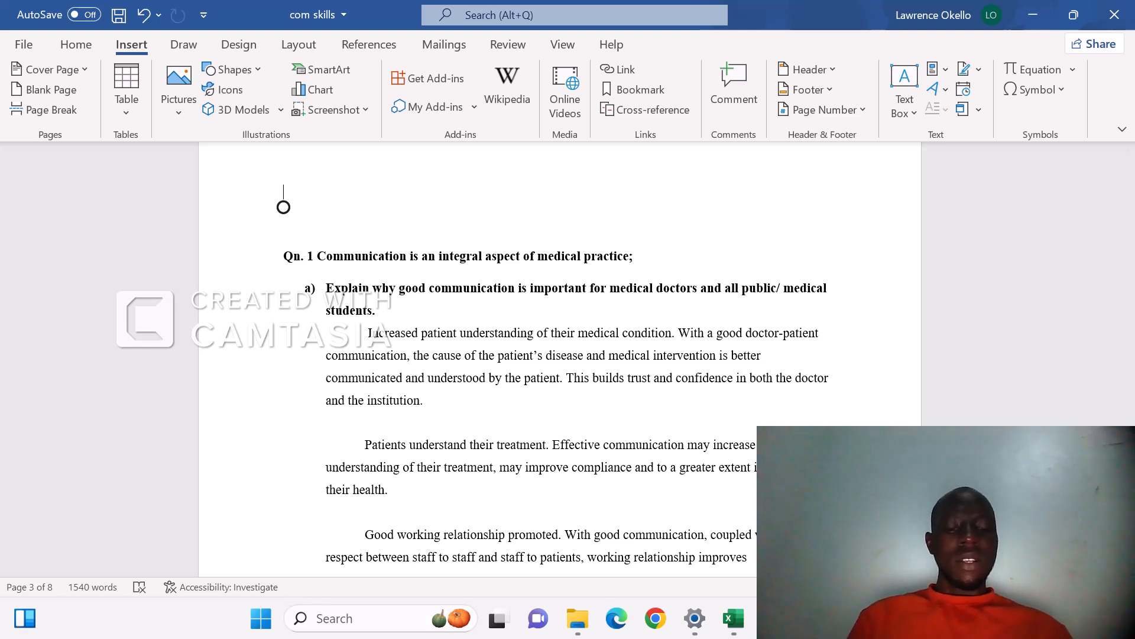
type("co")
key("BackSpace")
key("BackSpace")
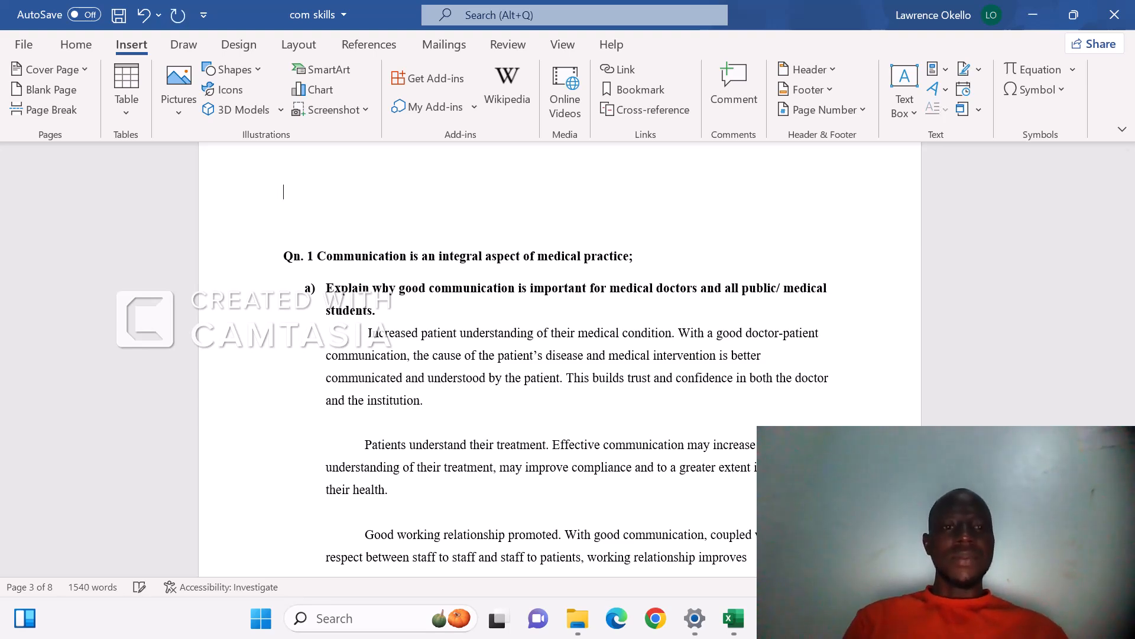
type("COU")
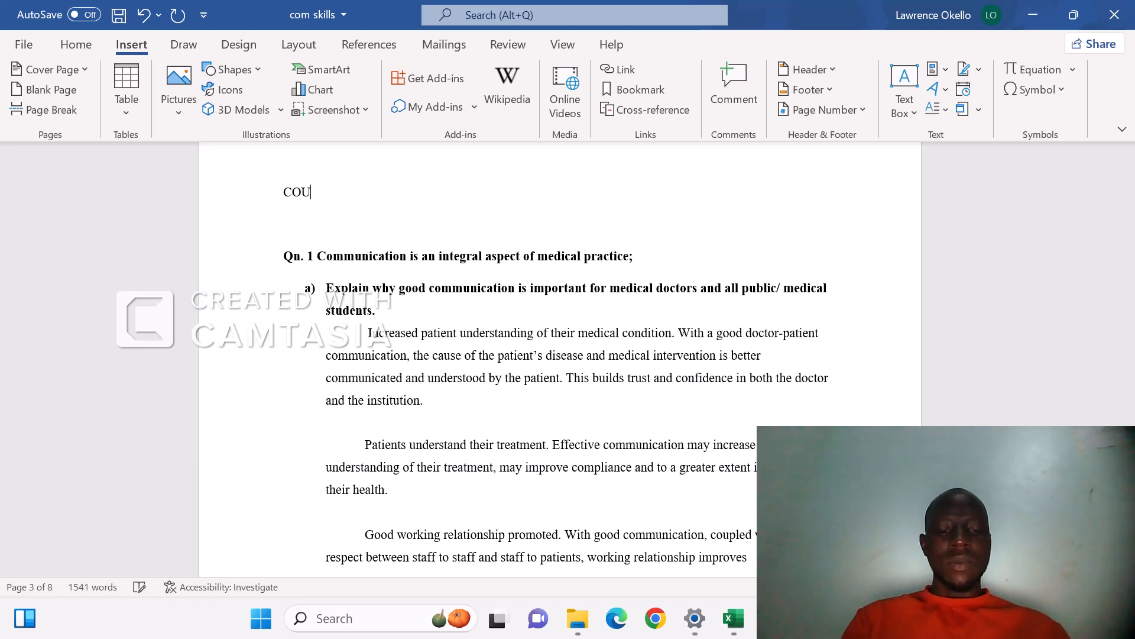
type("RSEWOR")
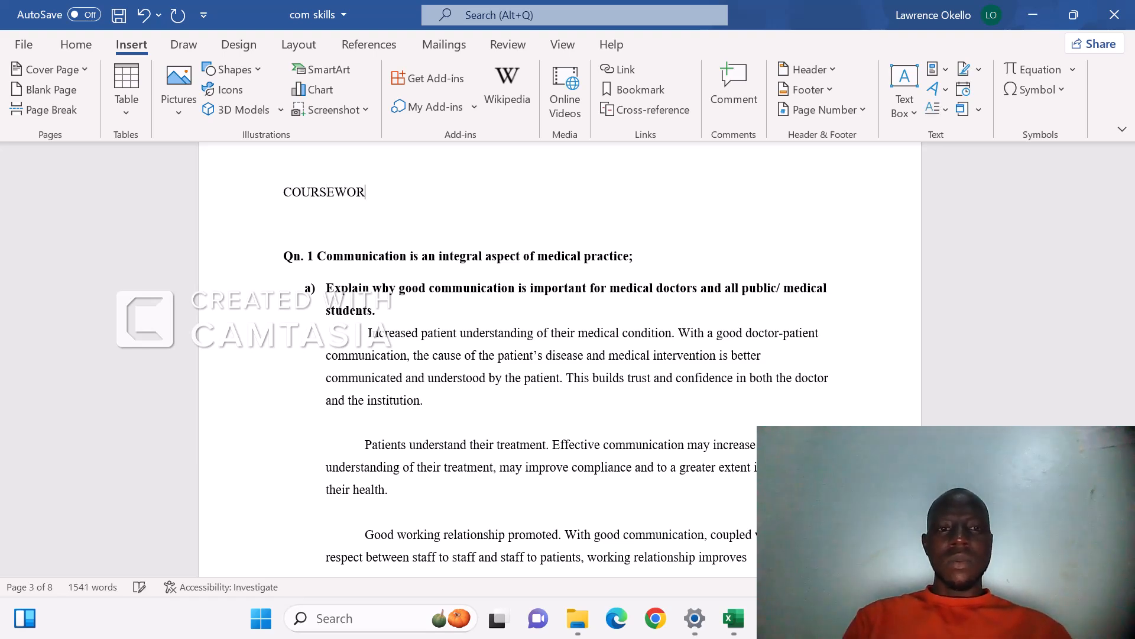
type("K FOR COMMUNICA")
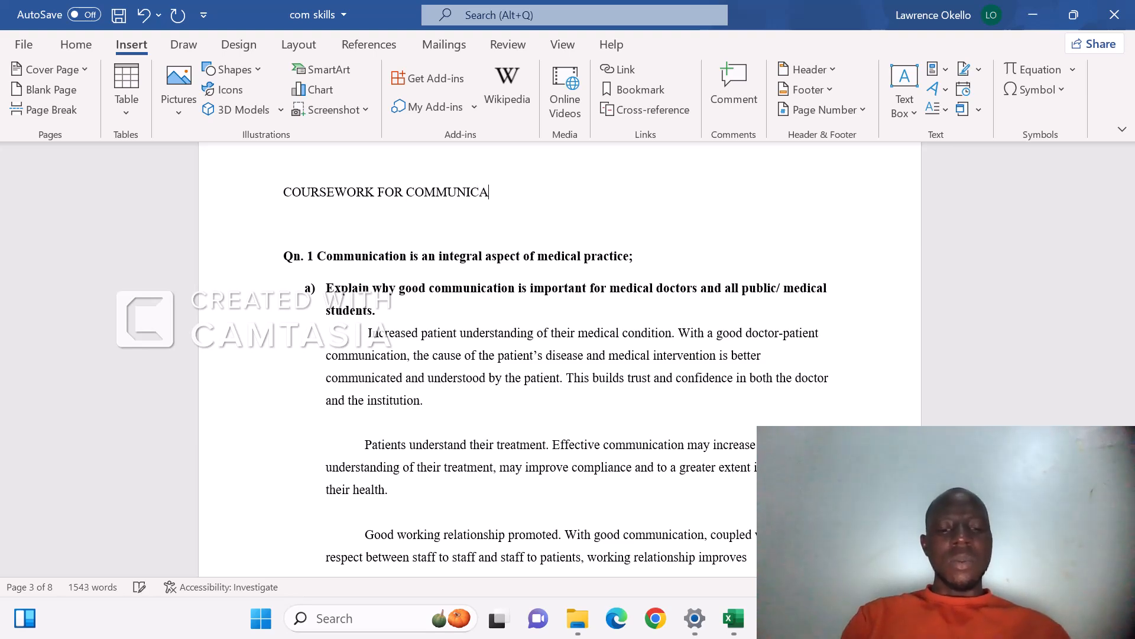
type("TION SK")
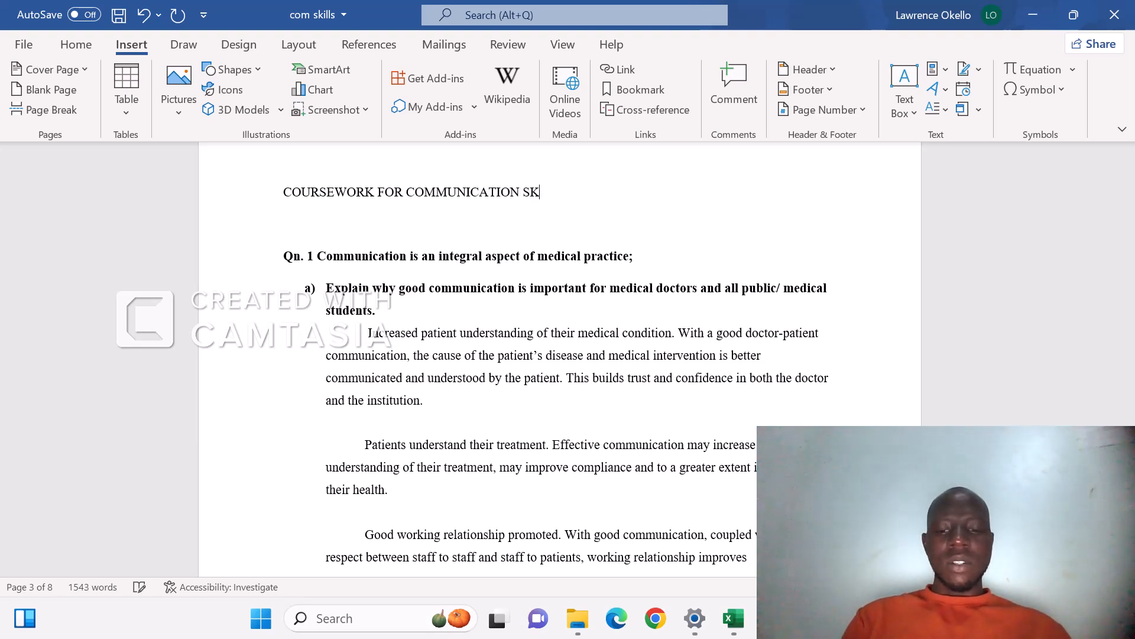
type("ILLS")
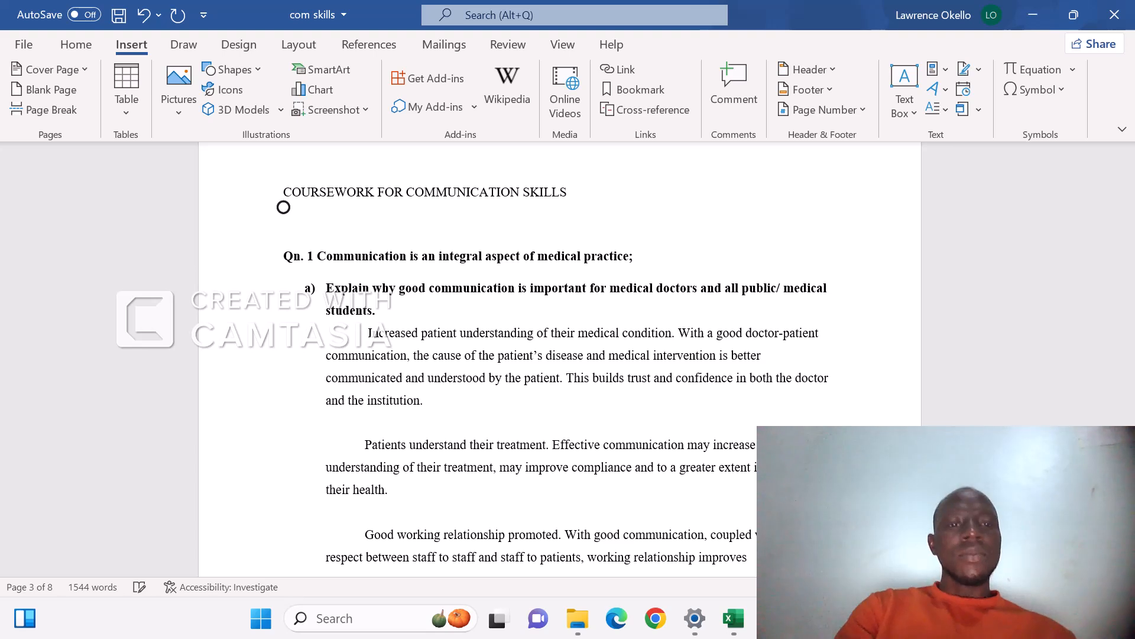
mouse_move(283, 207)
left_mouse_down()
mouse_move(567, 207)
mouse_move(283, 207)
left_mouse_up()
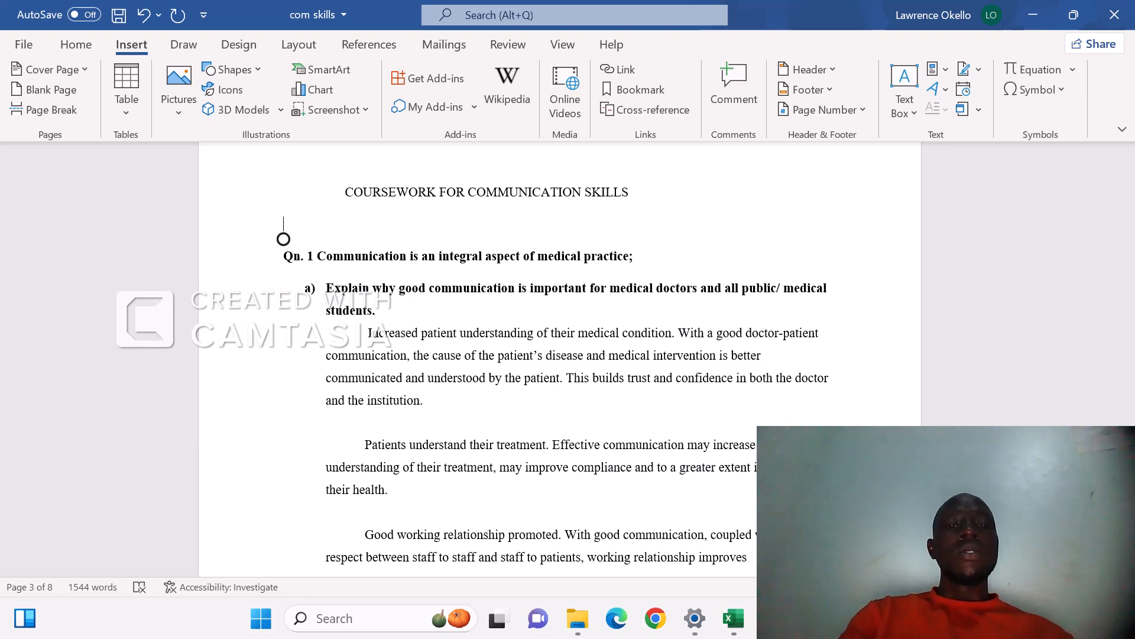
- Apply the Heading 1 style to the "COURSEWORK FOR COMMUNICATION SKILLS" title after trying No Spacing on it
double_click(387, 192)
left_click_drag(436, 224, 628, 224)
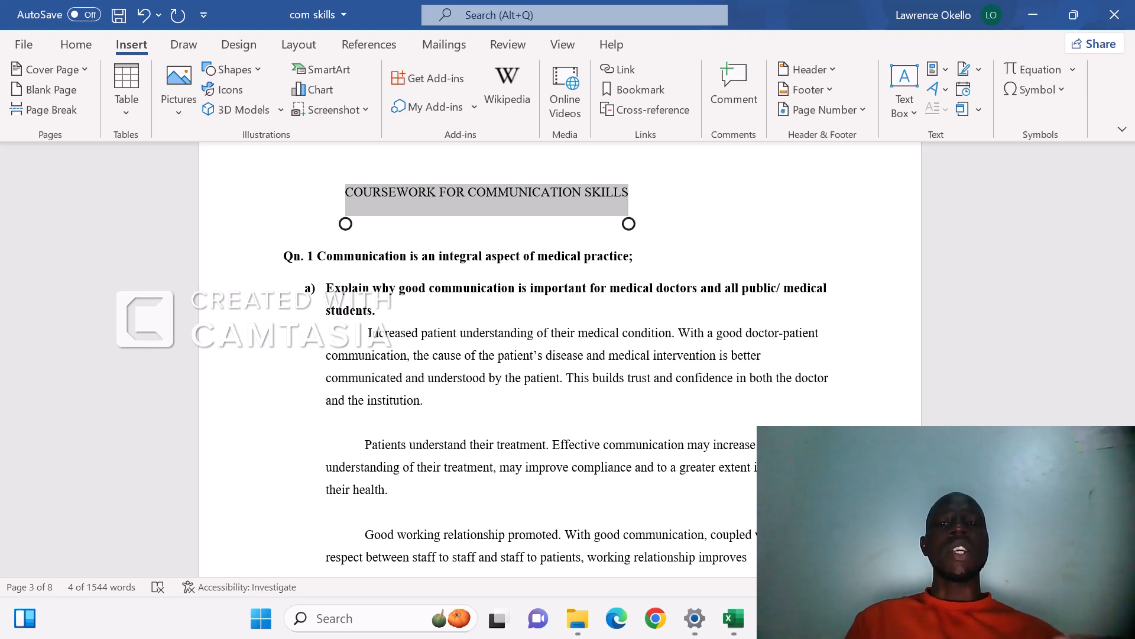
left_click_drag(102, 59, 82, 383)
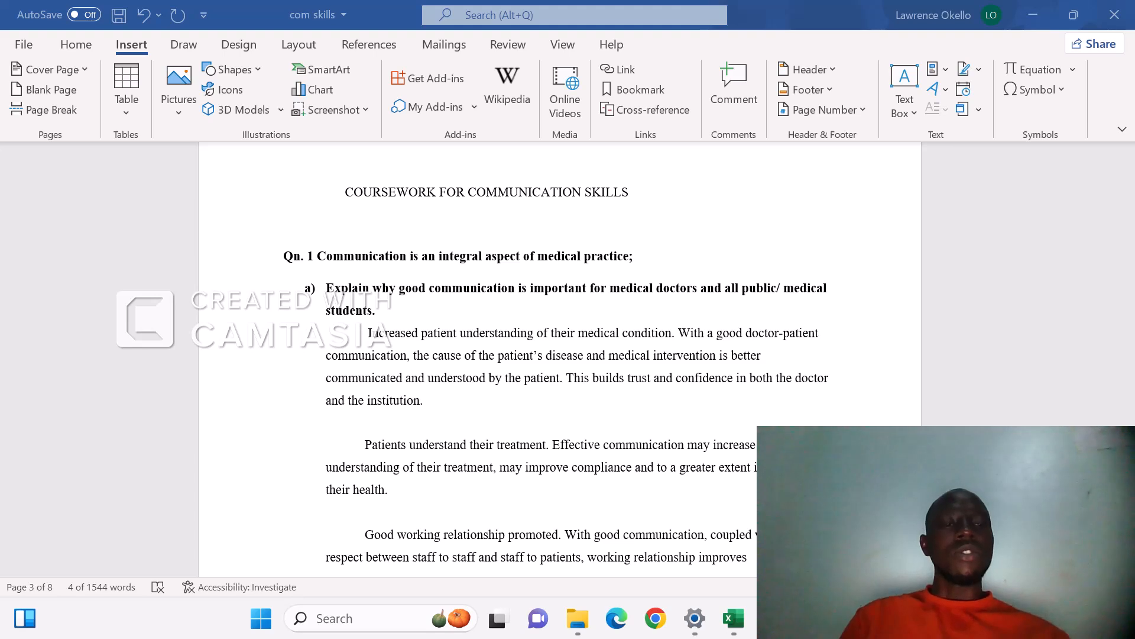
key("alt+Tab")
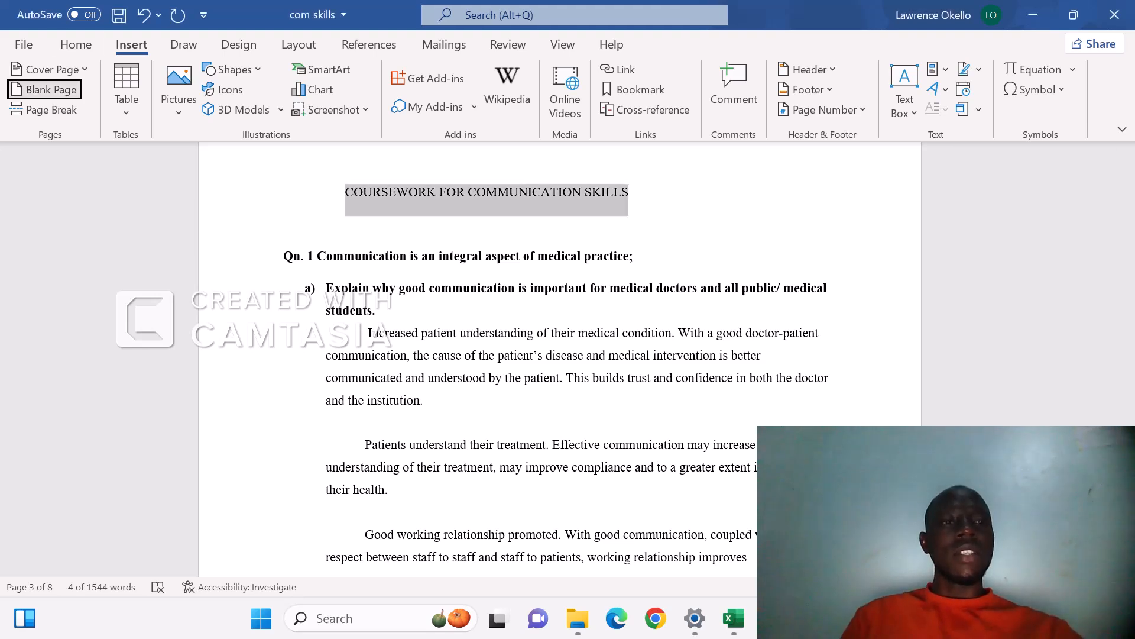
left_click(76, 45)
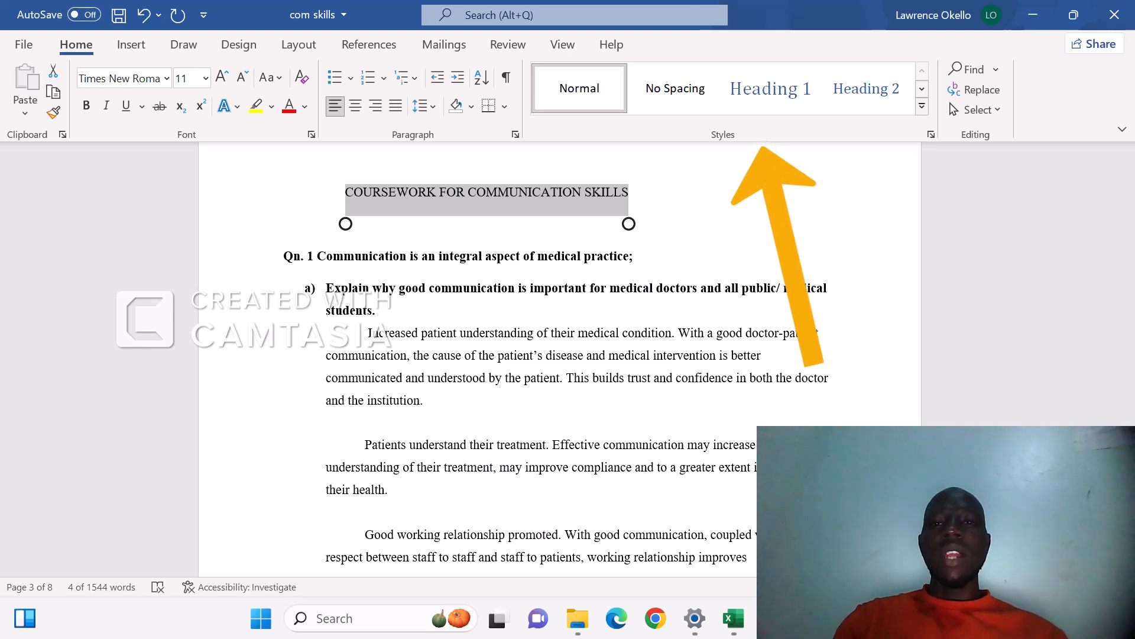
left_click(676, 89)
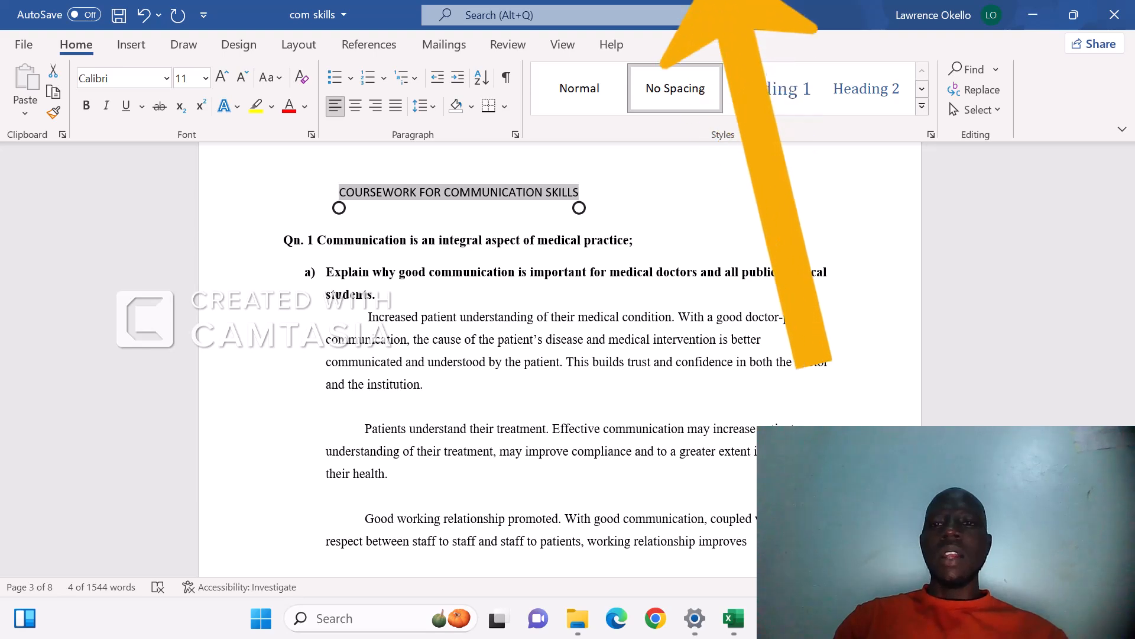
left_click(770, 88)
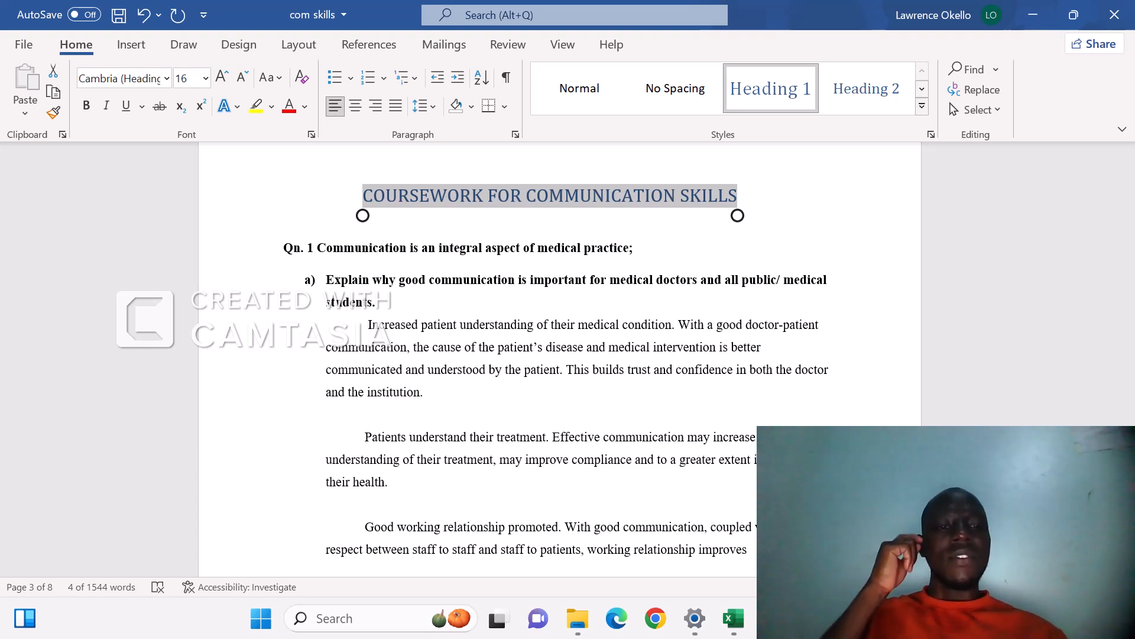
left_click_drag(48, 338, 61, 10)
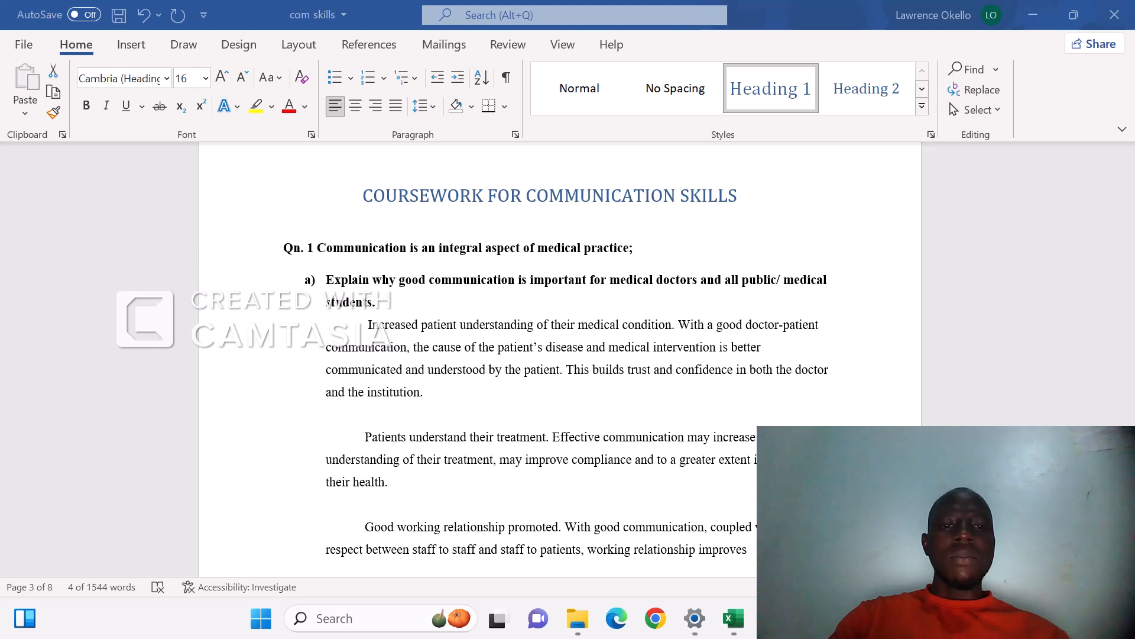
- Apply the Heading 2 style to the whole line "Qn. 1 Communication is an integral aspect of medical practice;"
left_click(317, 261)
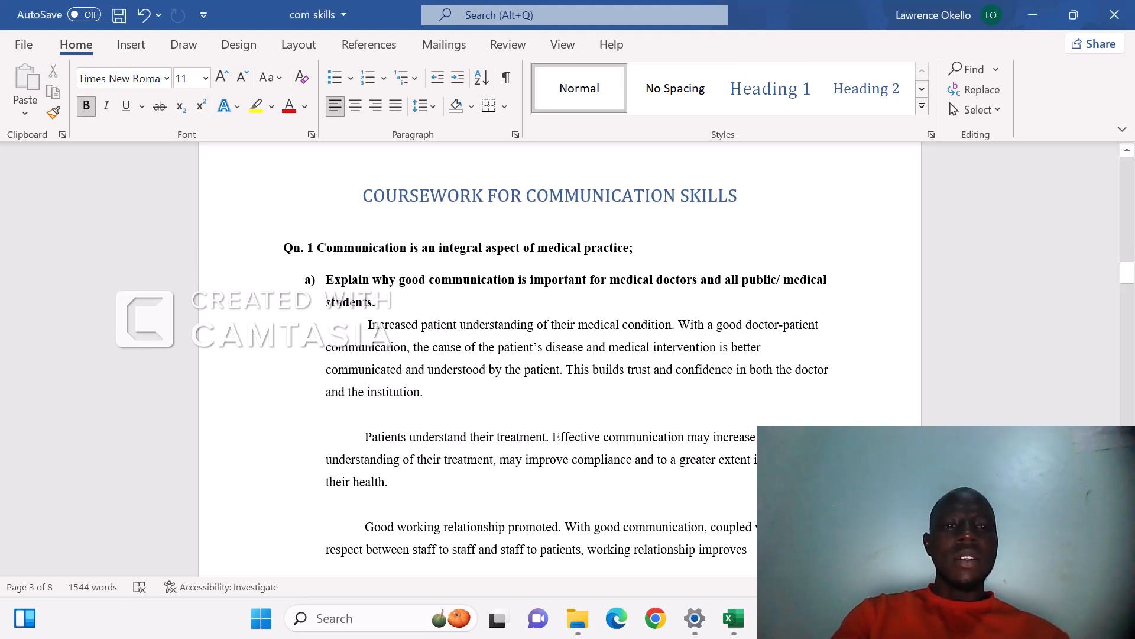
double_click(361, 248)
left_click_drag(406, 279, 640, 279)
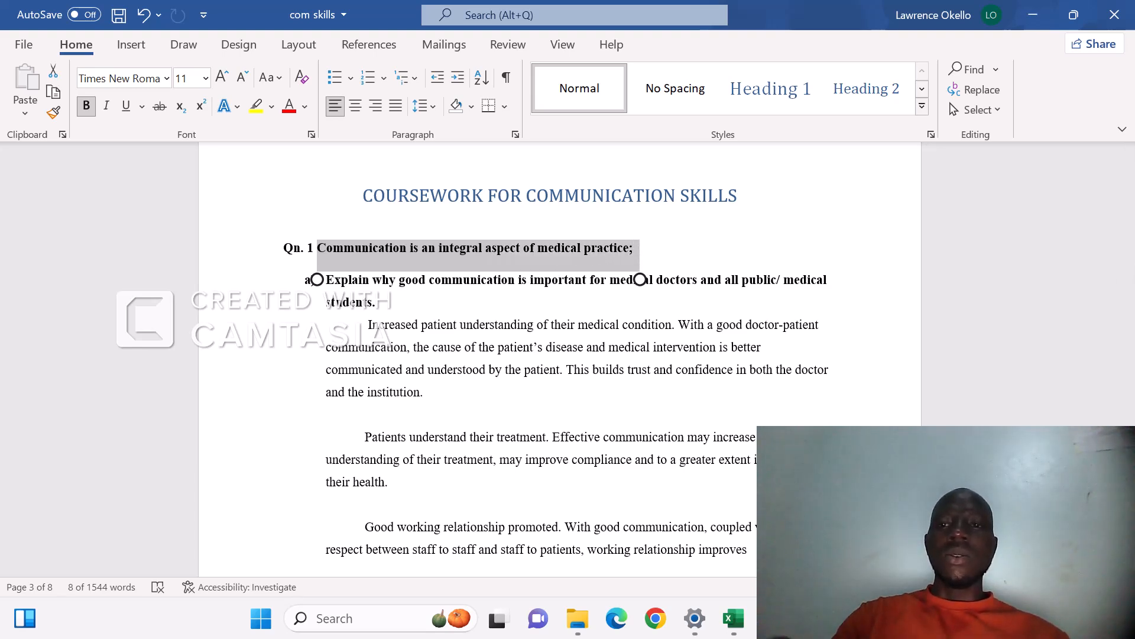
left_click(866, 89)
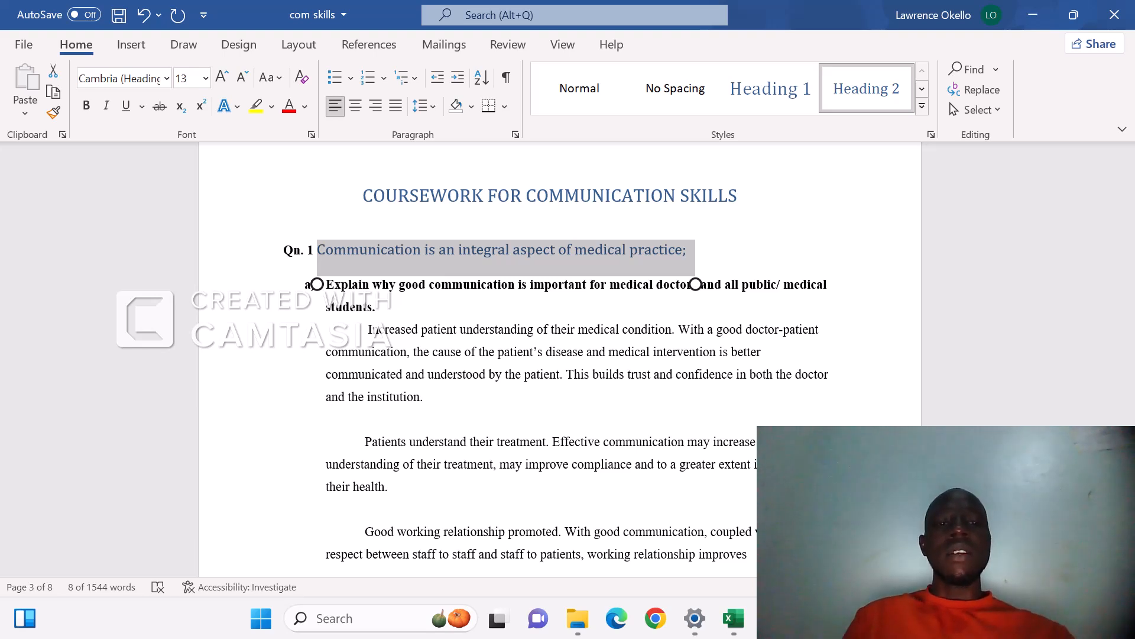
left_click_drag(317, 285, 283, 284)
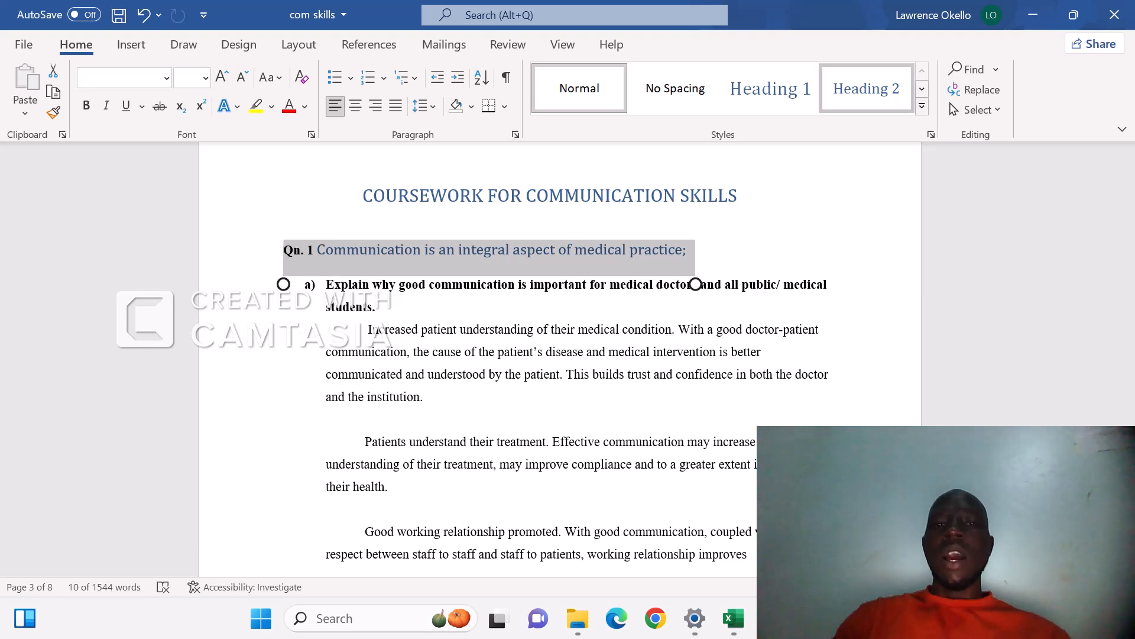
left_click(866, 88)
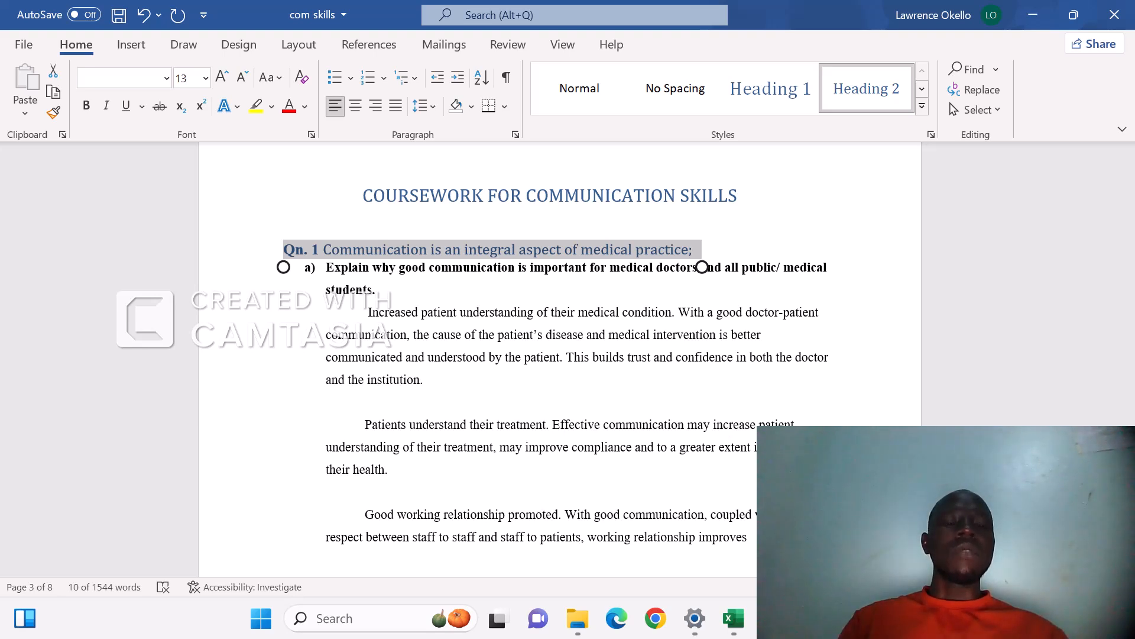
- Look through the answers below Qn. 1 and find the lettered sub-questions a), b) and c)
scroll(559, 359, "down", 12)
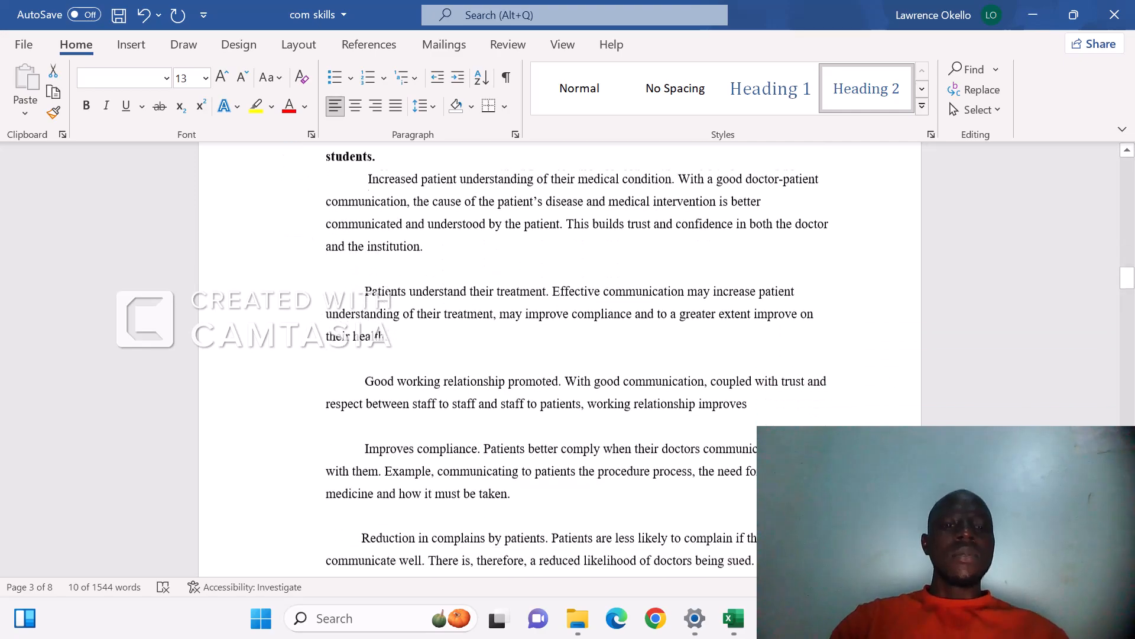
scroll(559, 359, "down", 5)
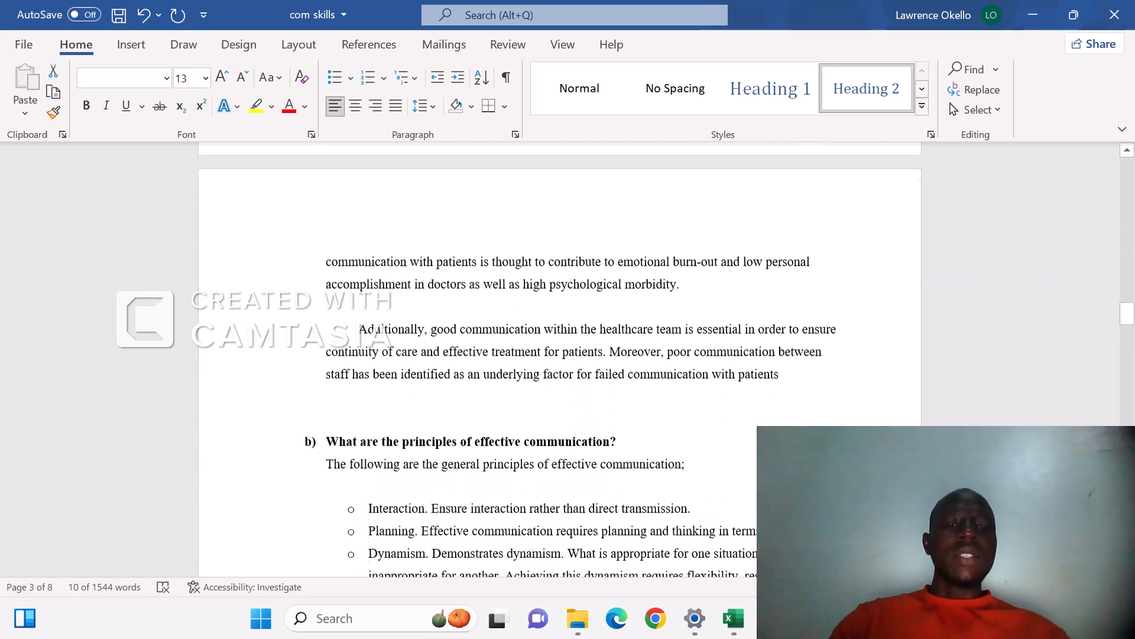
scroll(559, 359, "down", 9)
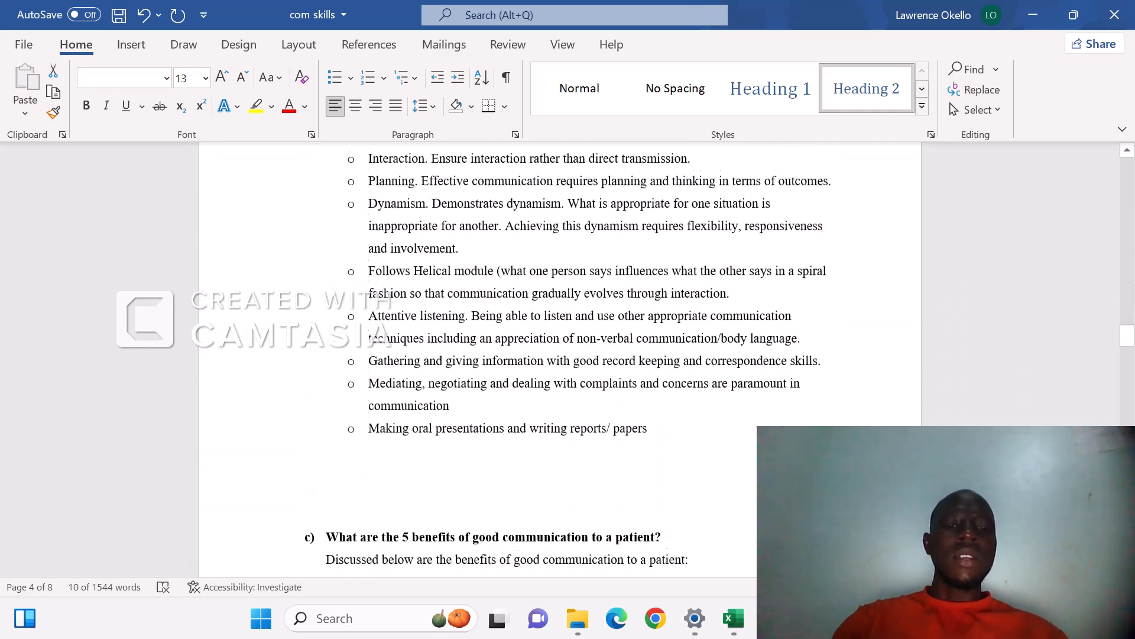
scroll(378, 300, "down", 5)
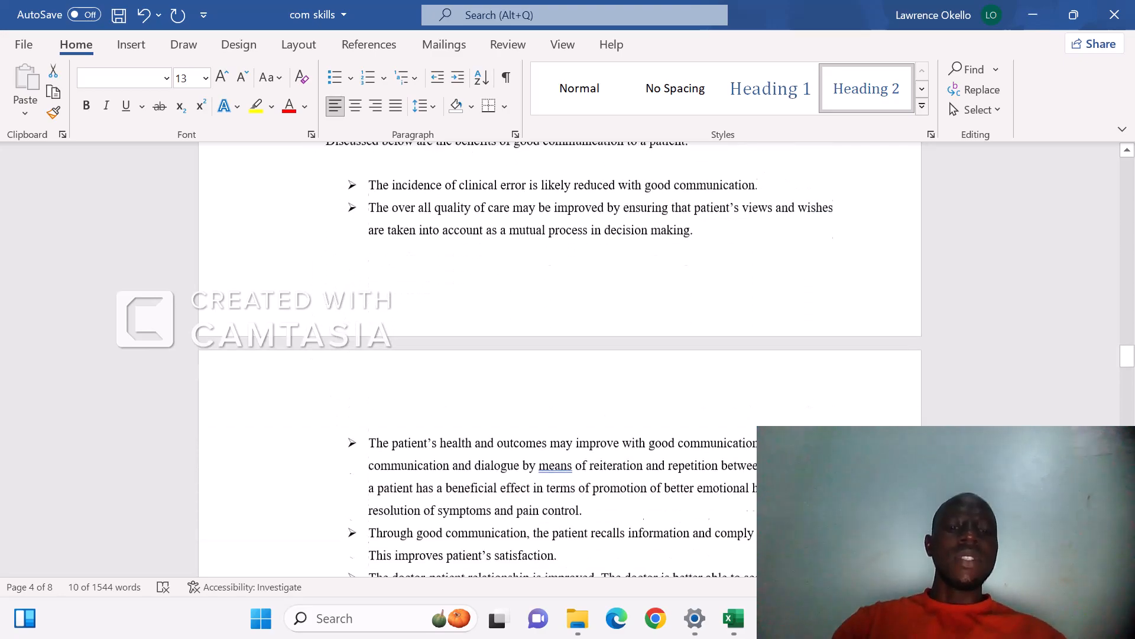
scroll(560, 359, "up", 12)
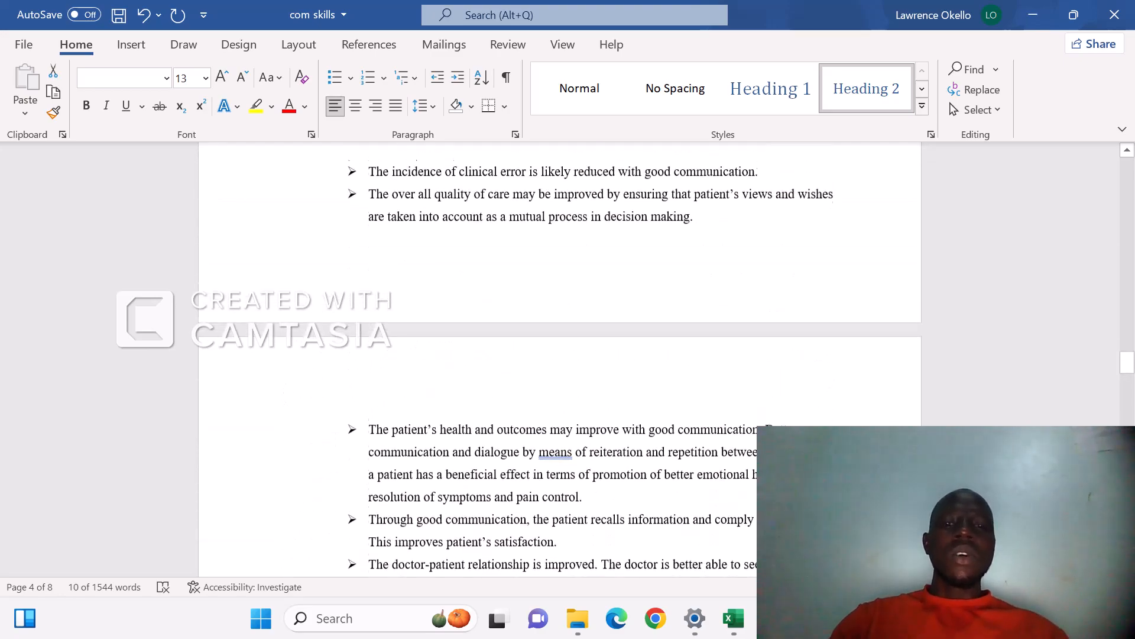
scroll(559, 359, "up", 11)
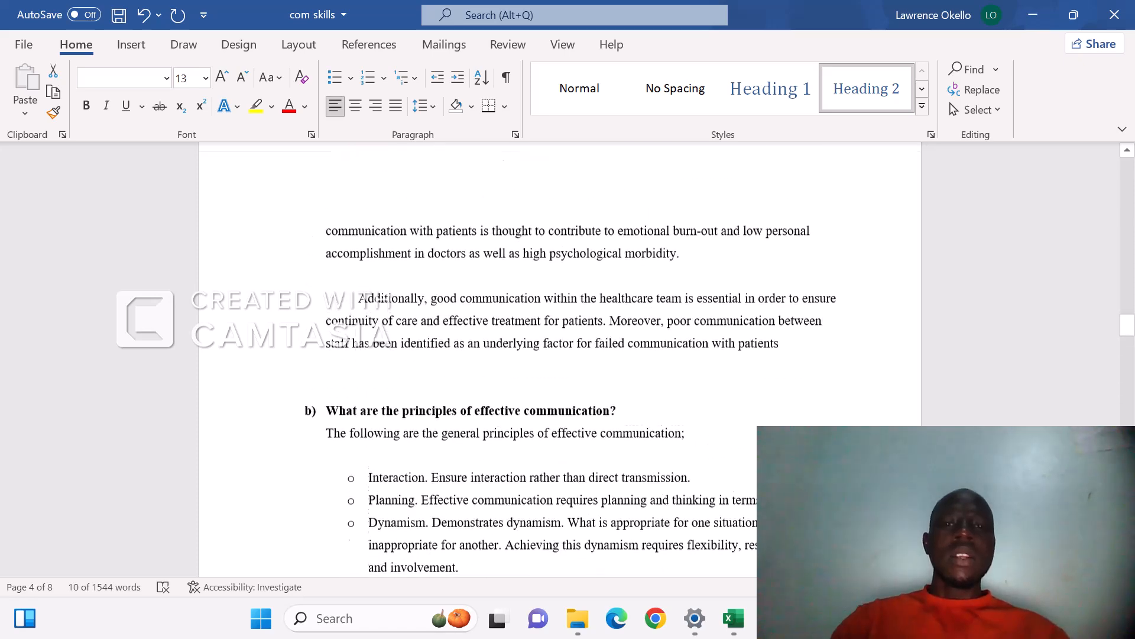
scroll(381, 334, "up", 2)
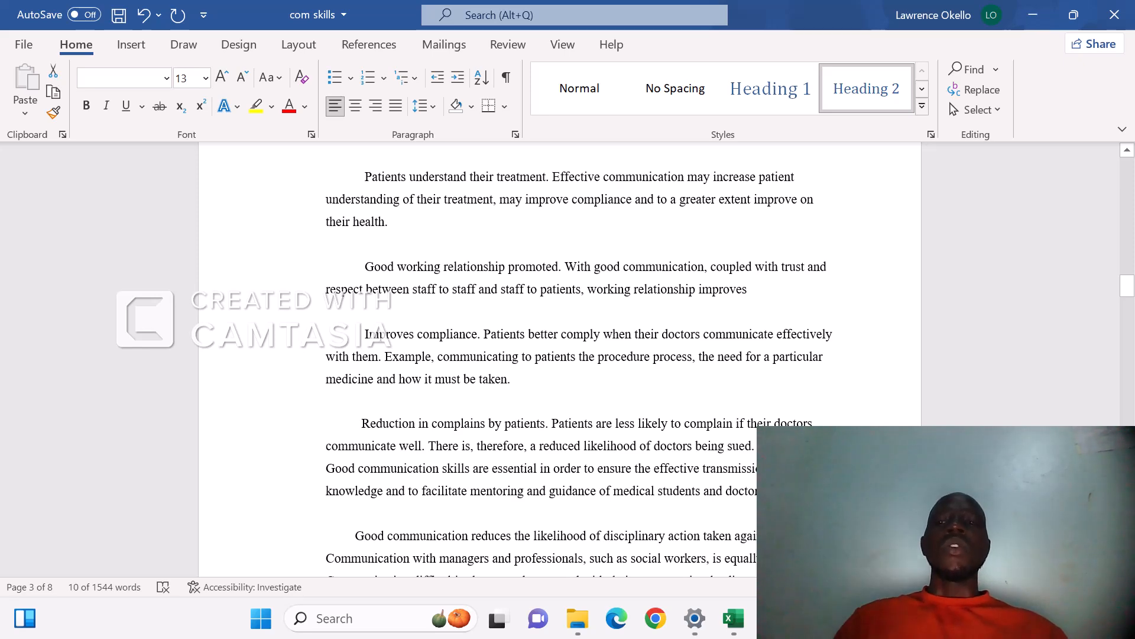
scroll(376, 334, "up", 4)
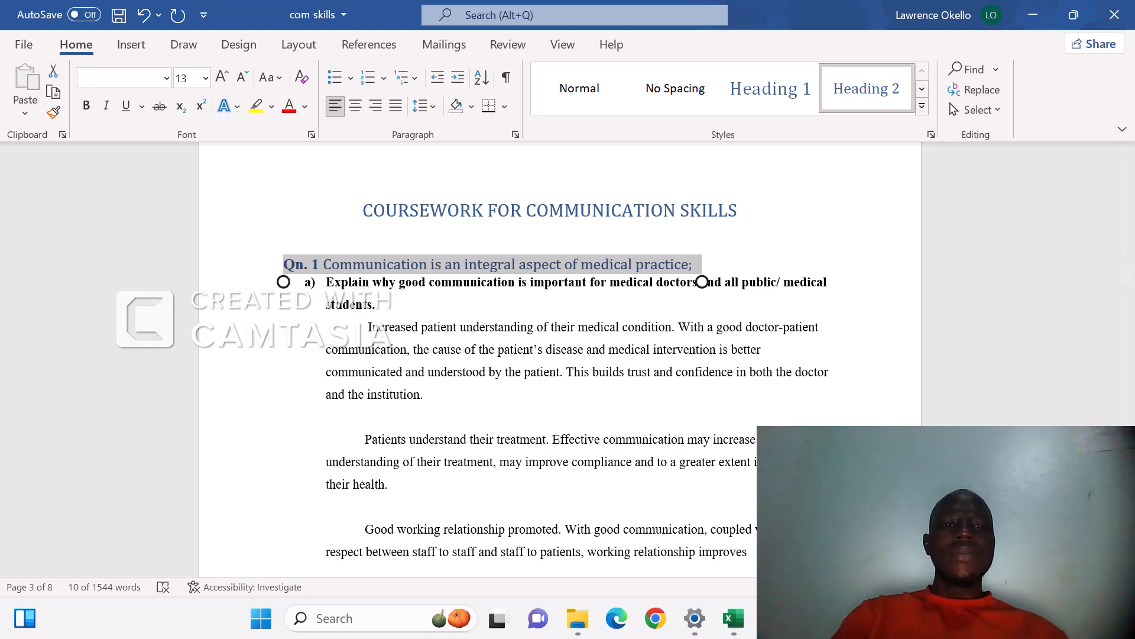
- Apply the Heading 3 style to sub-question a), "Explain why good communication is important for medical doctors and all public/ medical students."
left_click(510, 283)
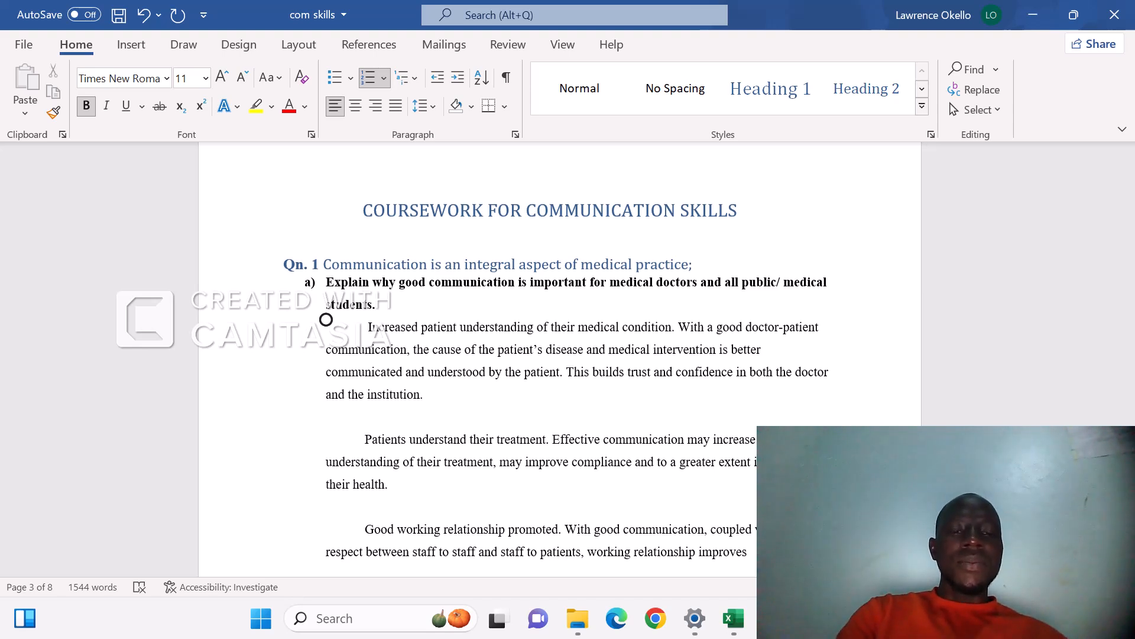
double_click(347, 283)
left_click_drag(370, 304, 383, 327)
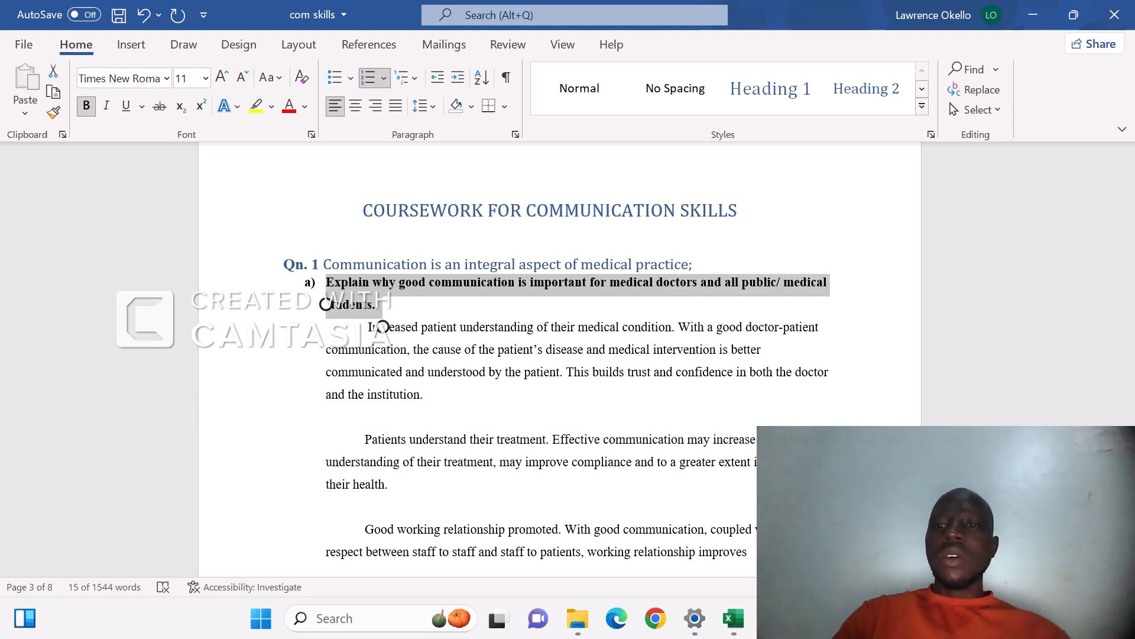
left_click(922, 106)
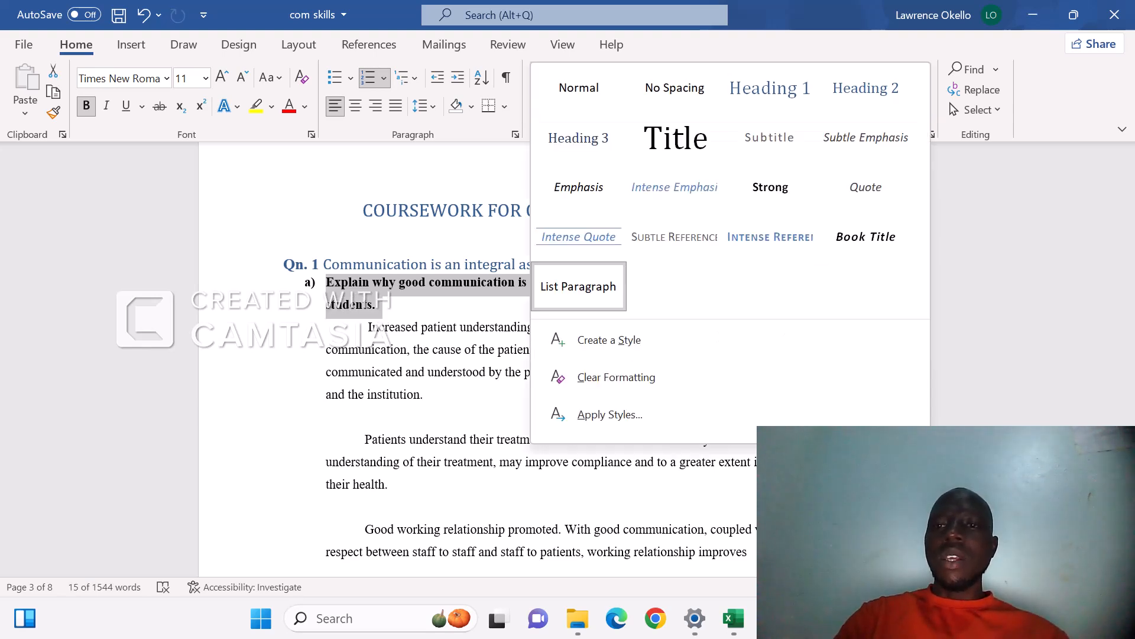
left_click(579, 138)
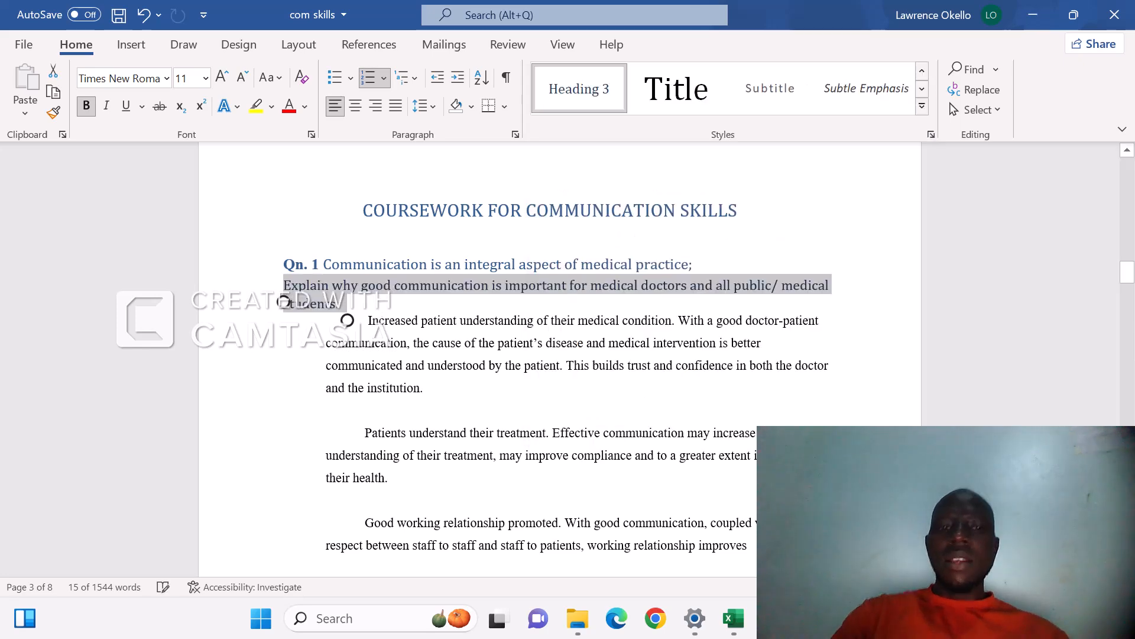
scroll(567, 354, "up", 1)
scroll(568, 355, "down", 7)
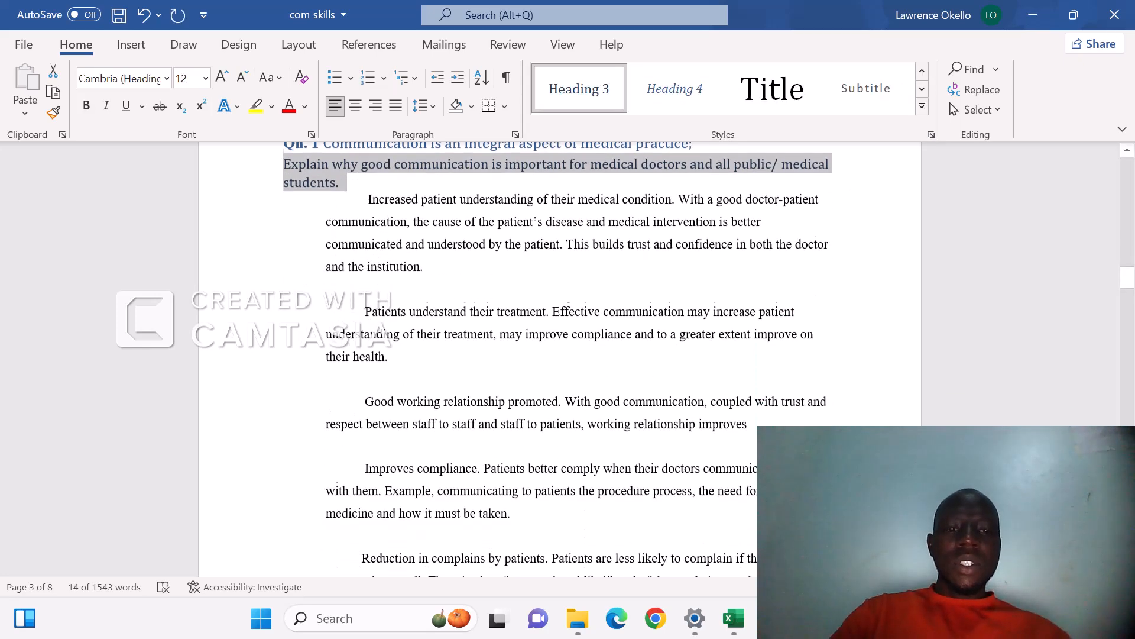
- Apply the Heading 3 style to the sub-question "What are the principles of effective communication?"
scroll(559, 355, "down", 9)
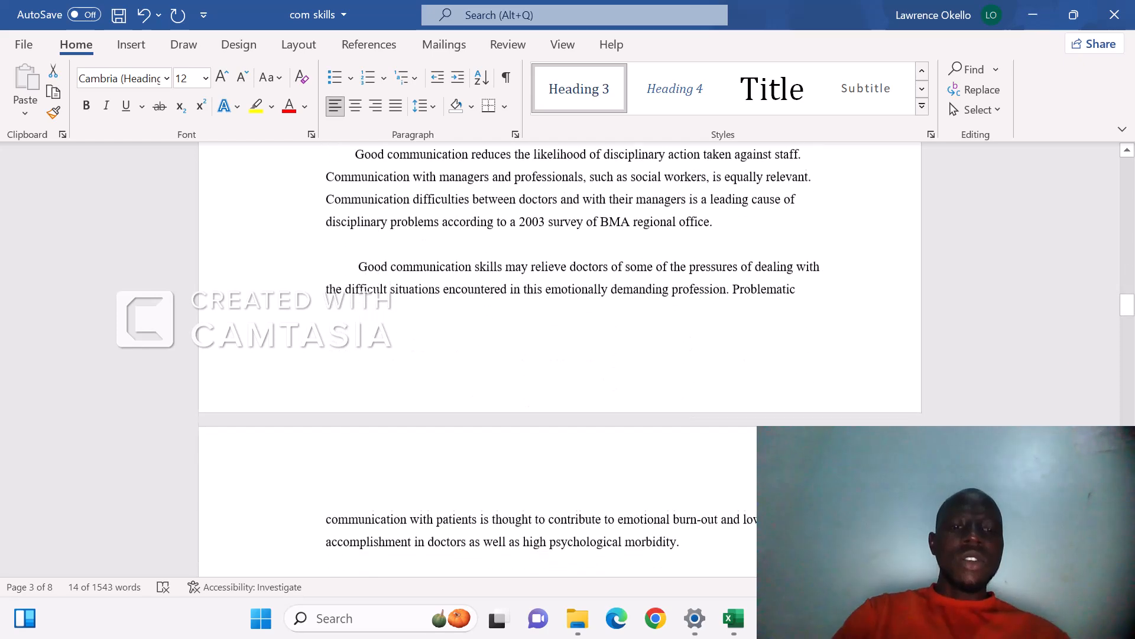
scroll(559, 355, "down", 1)
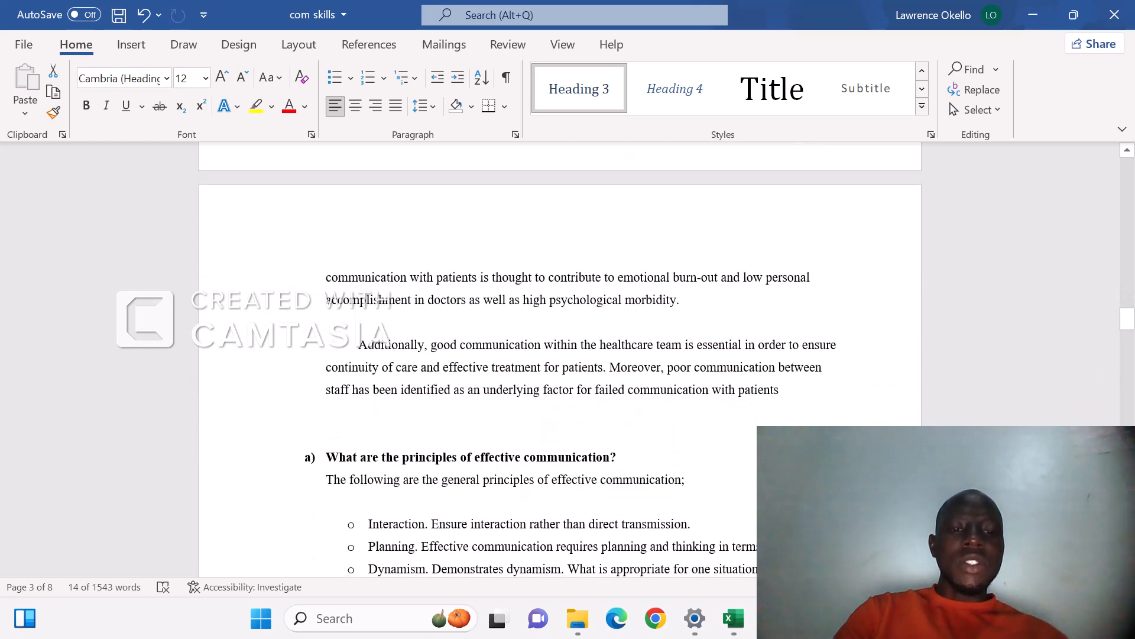
double_click(327, 456)
left_click_drag(327, 457, 623, 457)
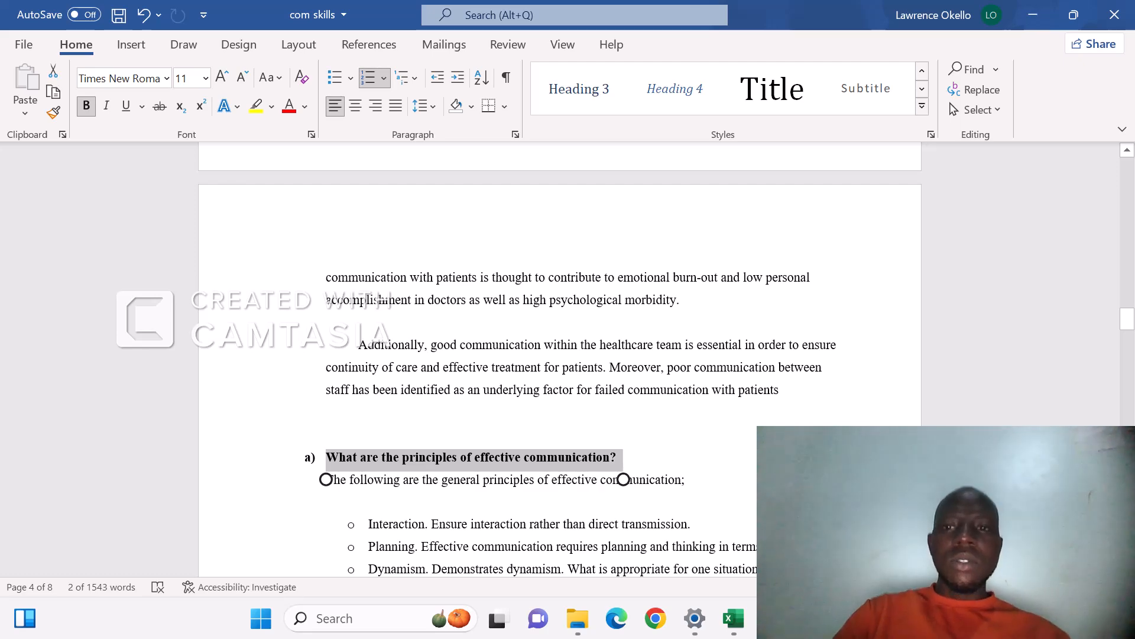
left_click(579, 88)
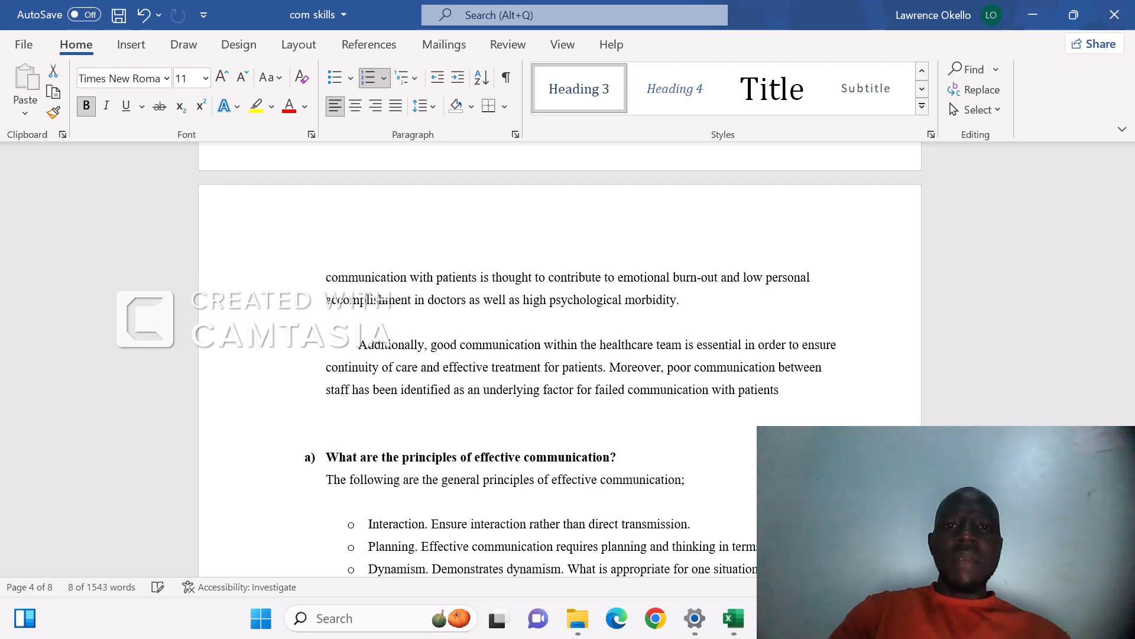
- Apply the Heading 3 style to the sub-question "What are the 5 benefits of good communication to a patient?"
scroll(560, 360, "down", 10)
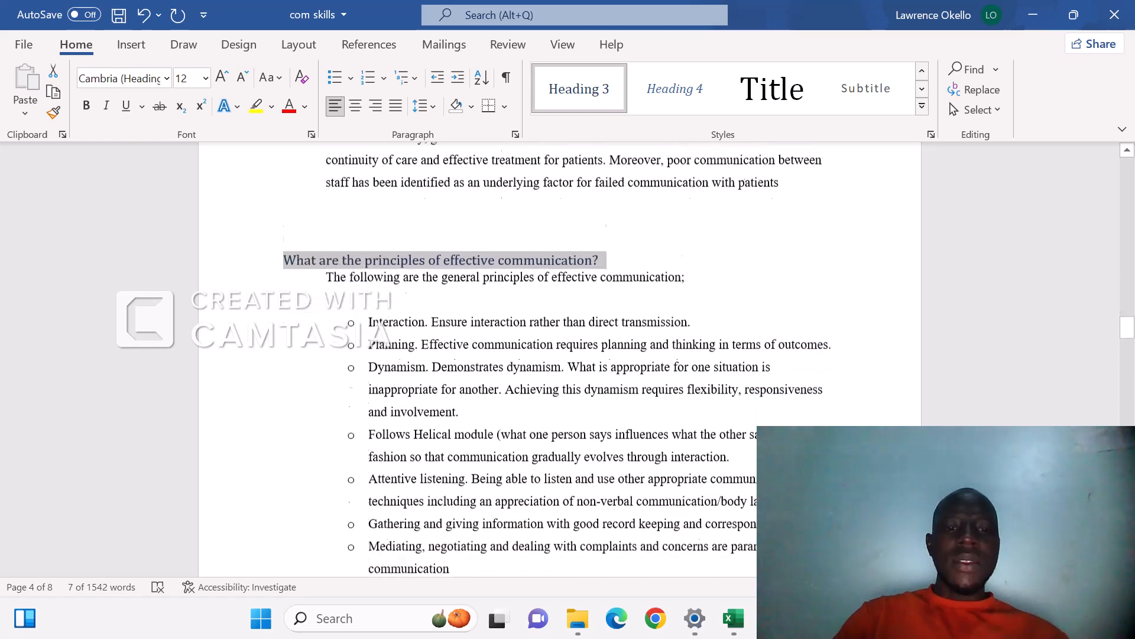
scroll(560, 361, "down", 1)
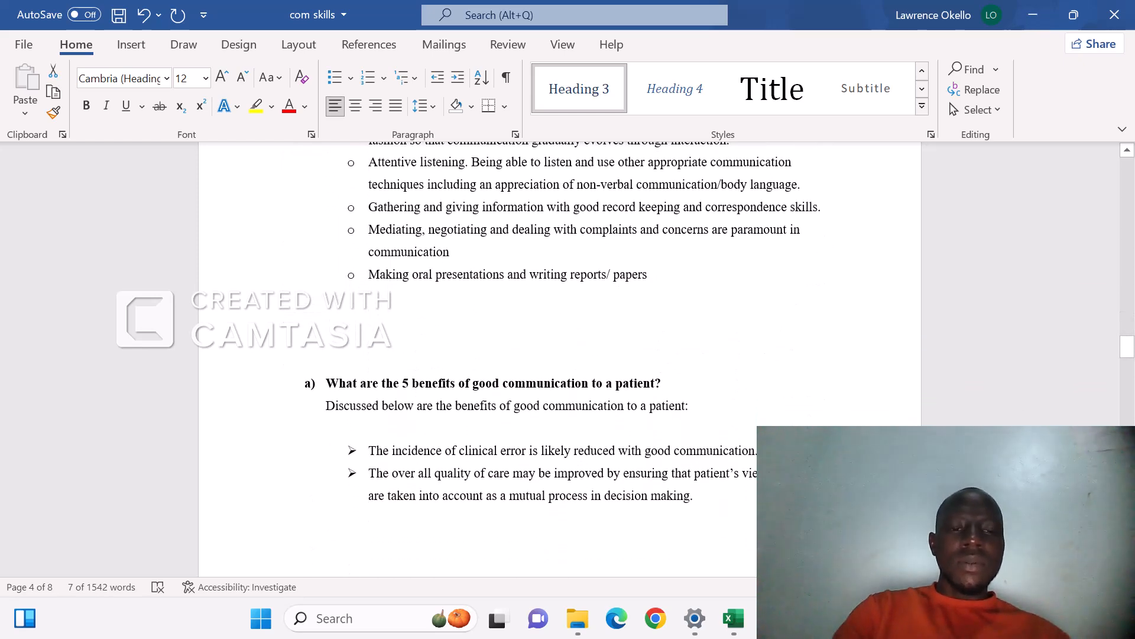
double_click(342, 383)
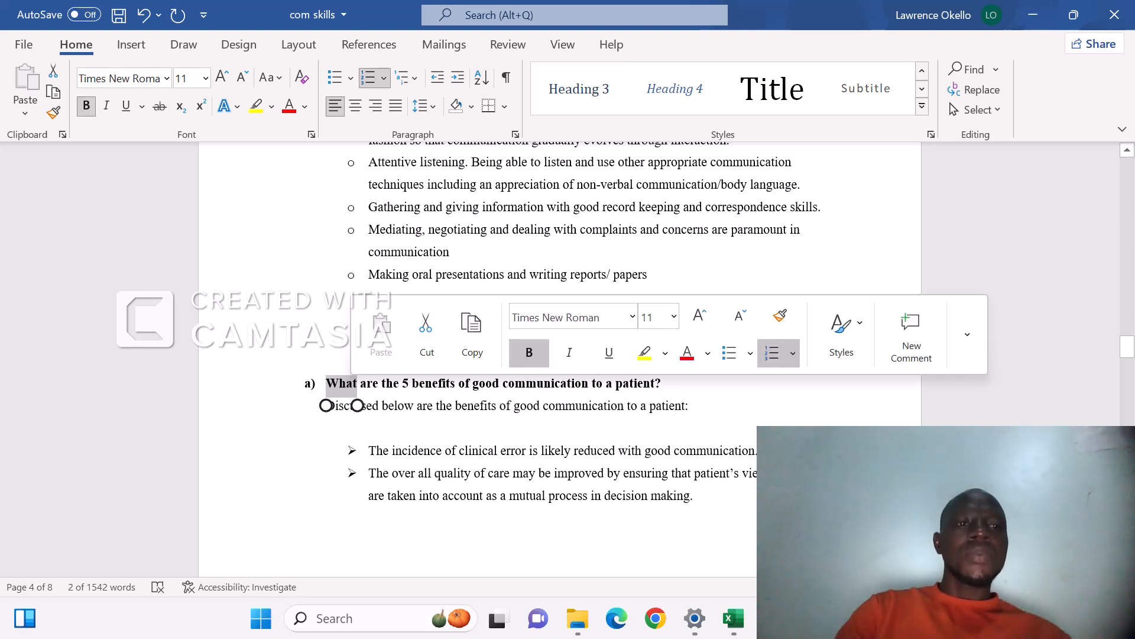
left_click_drag(357, 405, 668, 406)
left_click(326, 383)
left_click(579, 89)
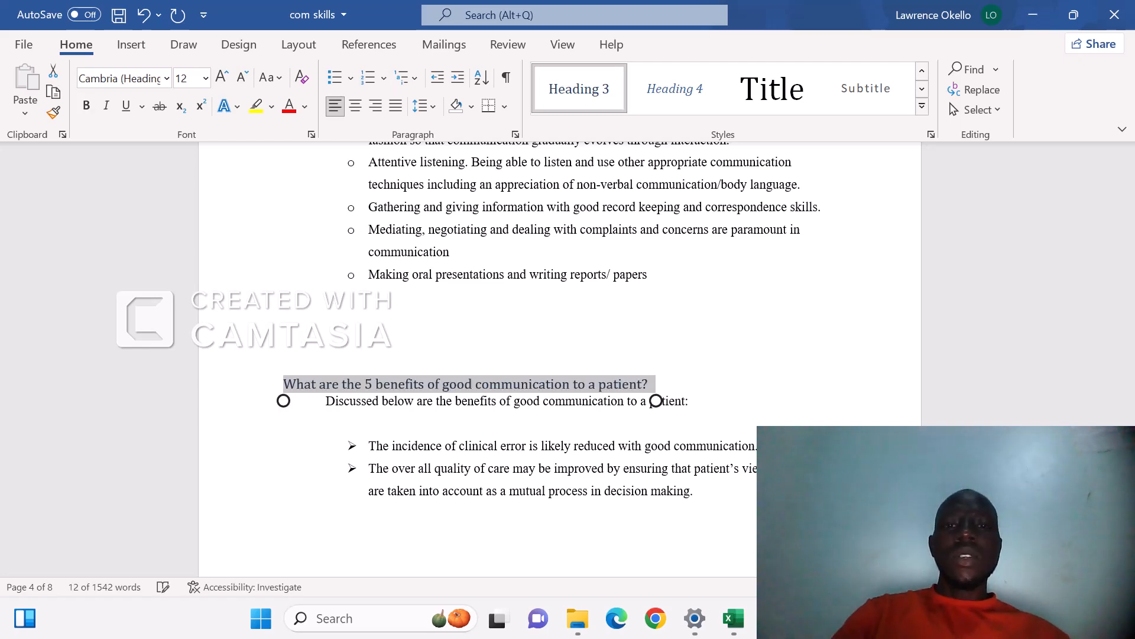
- Apply the Heading 2 style to the whole question "Qn. 2 show with 10 examples personal barriers to effective communication in a medical setting.", including its number
scroll(559, 354, "down", 7)
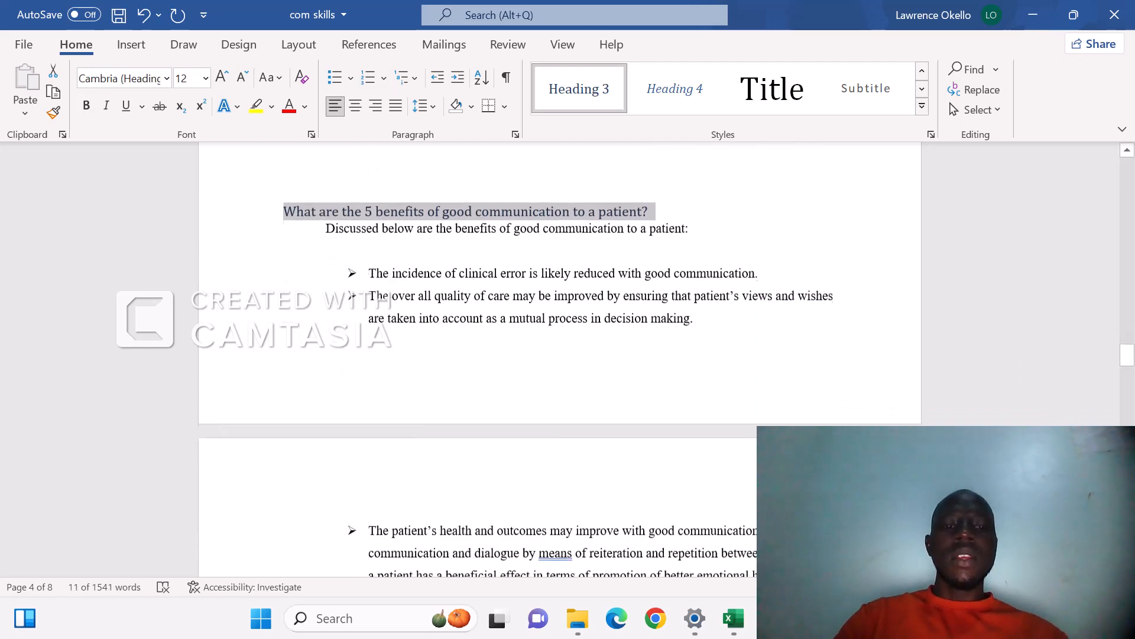
scroll(560, 355, "up", 8)
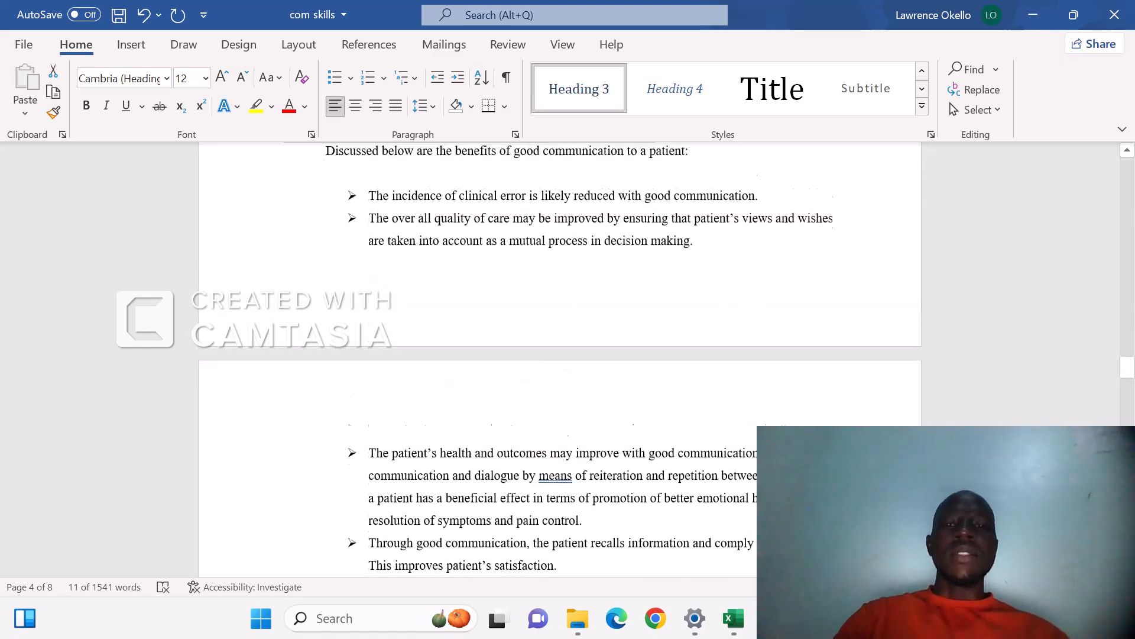
scroll(560, 355, "up", 7)
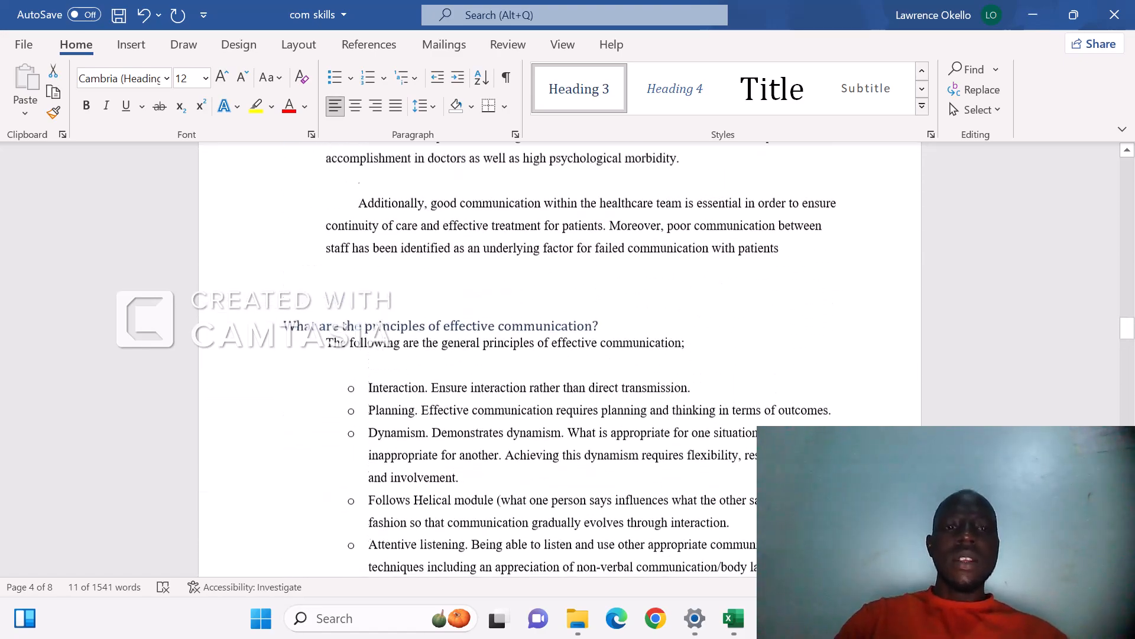
scroll(559, 354, "up", 2)
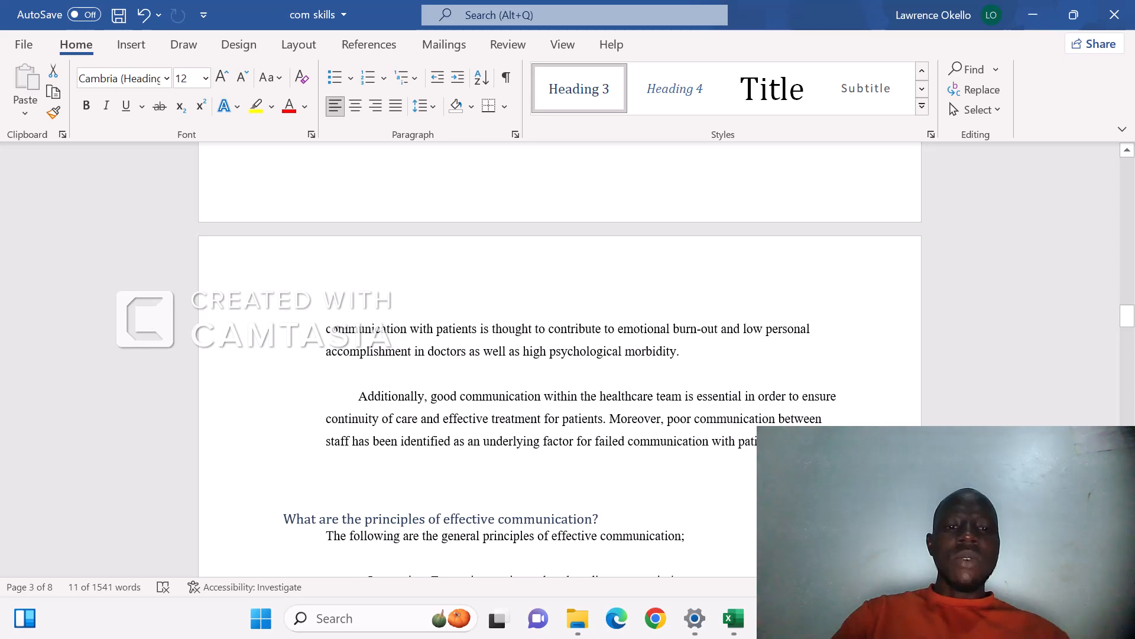
scroll(560, 355, "down", 3)
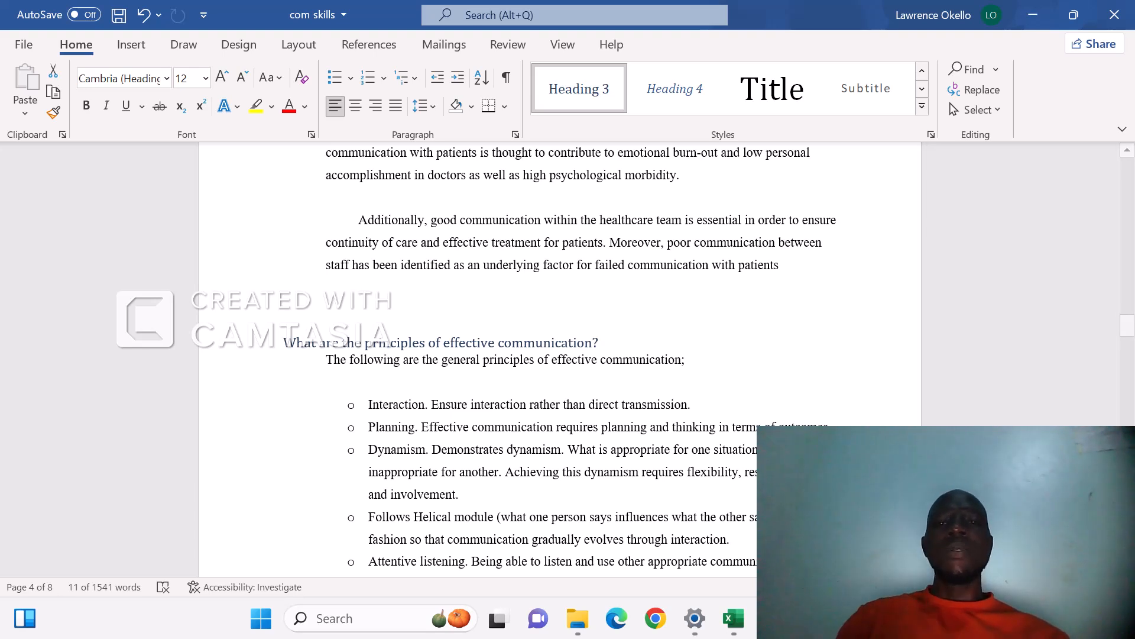
scroll(559, 354, "down", 10)
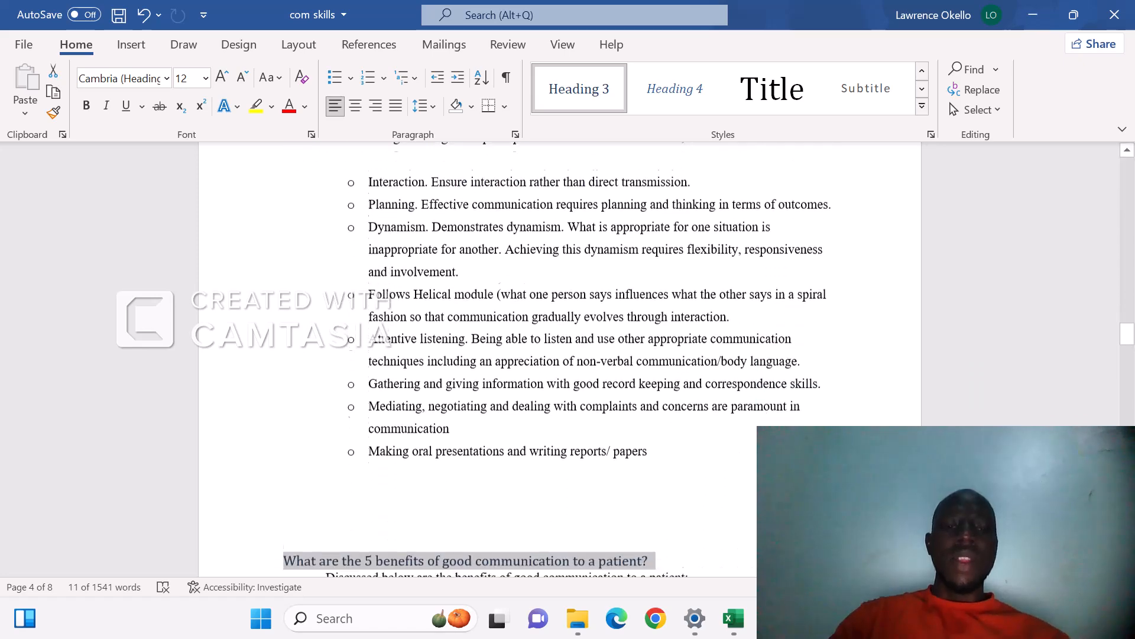
scroll(559, 355, "down", 8)
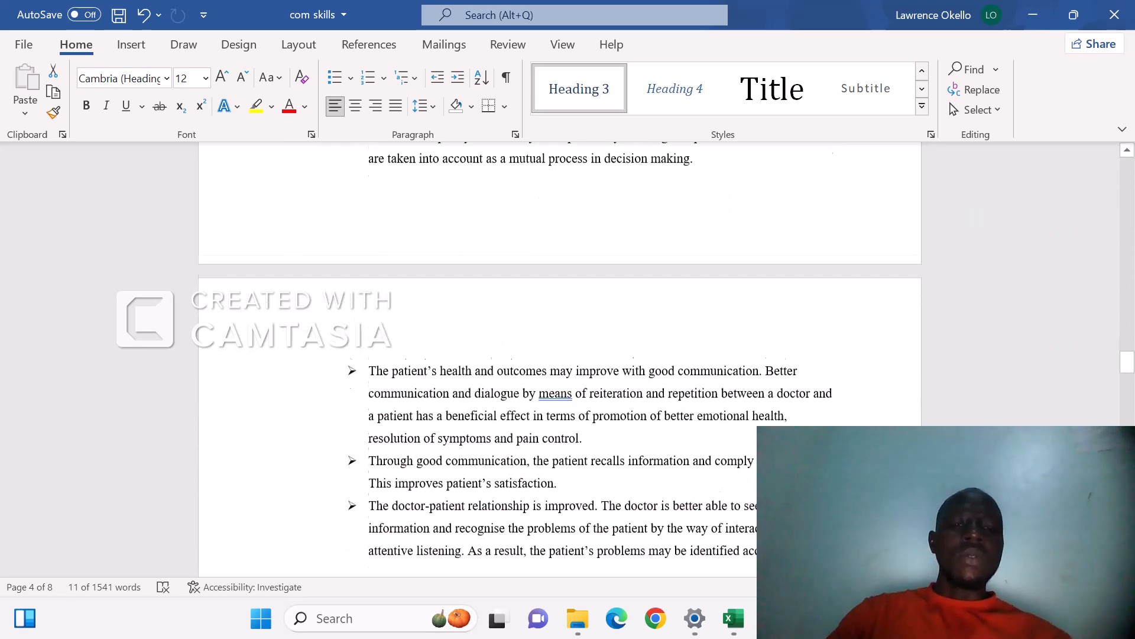
left_click(346, 421)
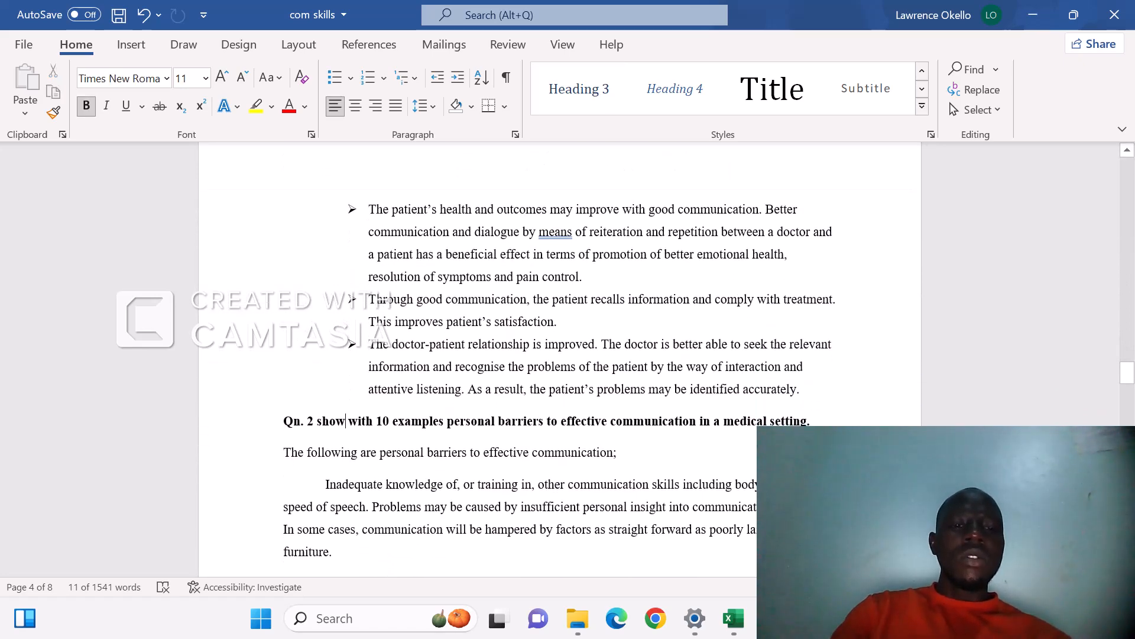
double_click(331, 421)
left_click_drag(345, 451, 818, 451)
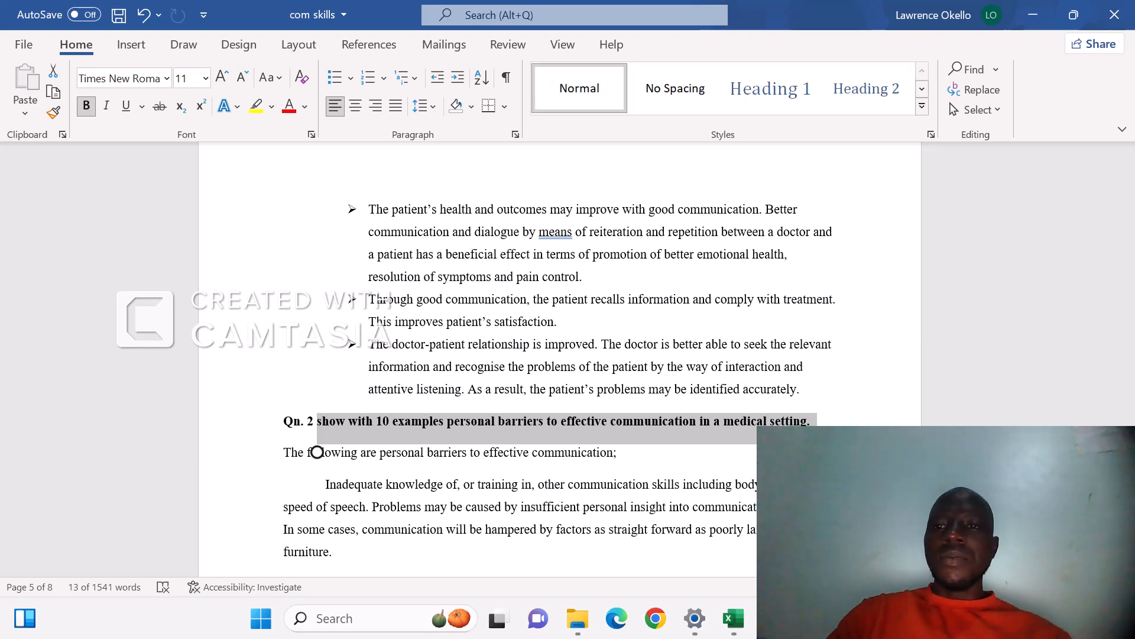
key("ctrl+alt+2")
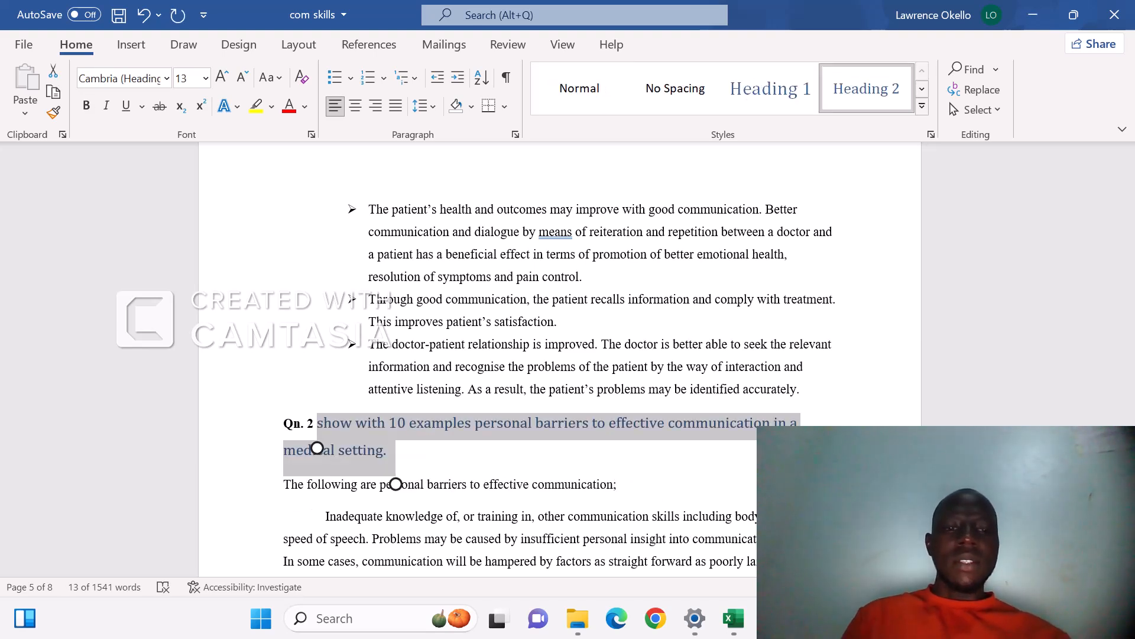
left_click_drag(318, 448, 283, 448)
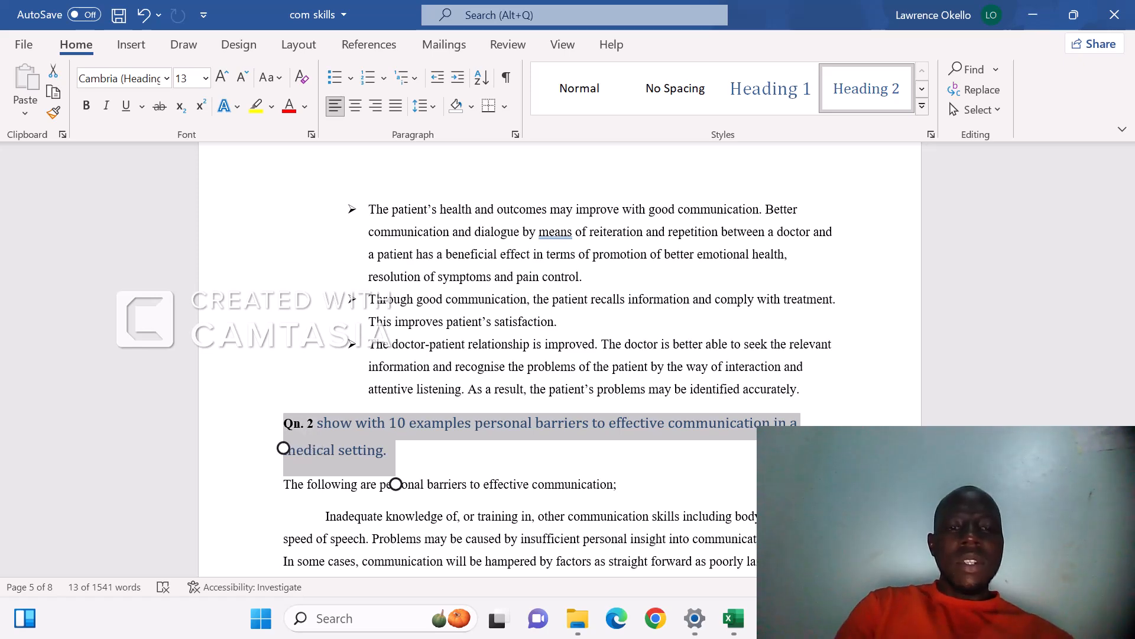
key("ctrl+alt+2")
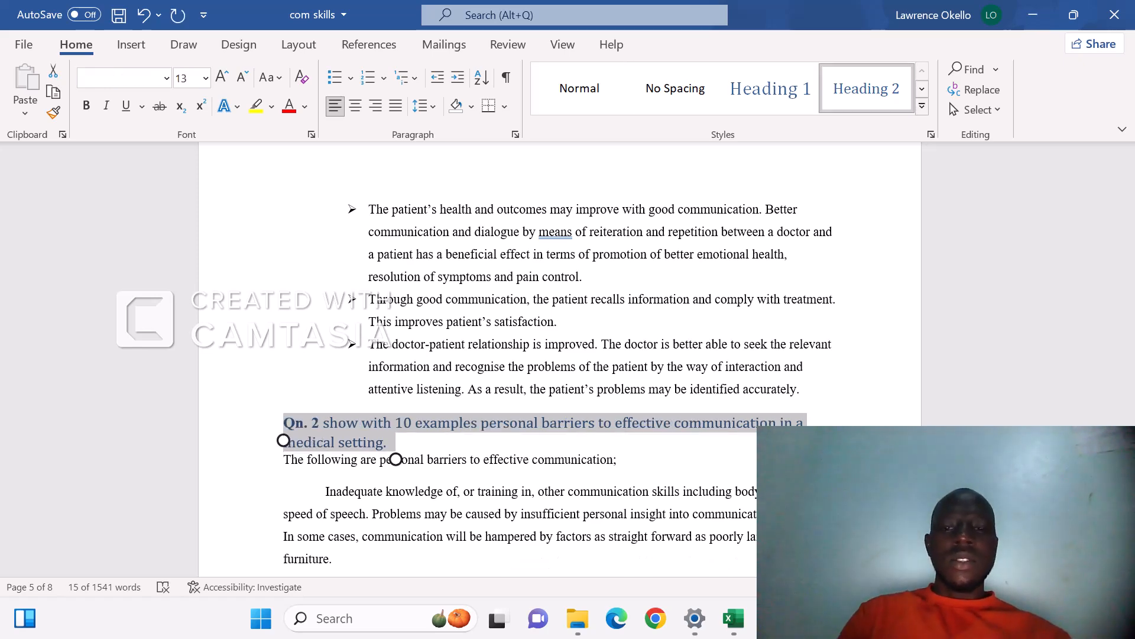
- Apply the Heading 2 style to the whole question "Qn. Briefly explain 4 of the UK general medical council's standard for communication skills."
scroll(533, 355, "down", 3)
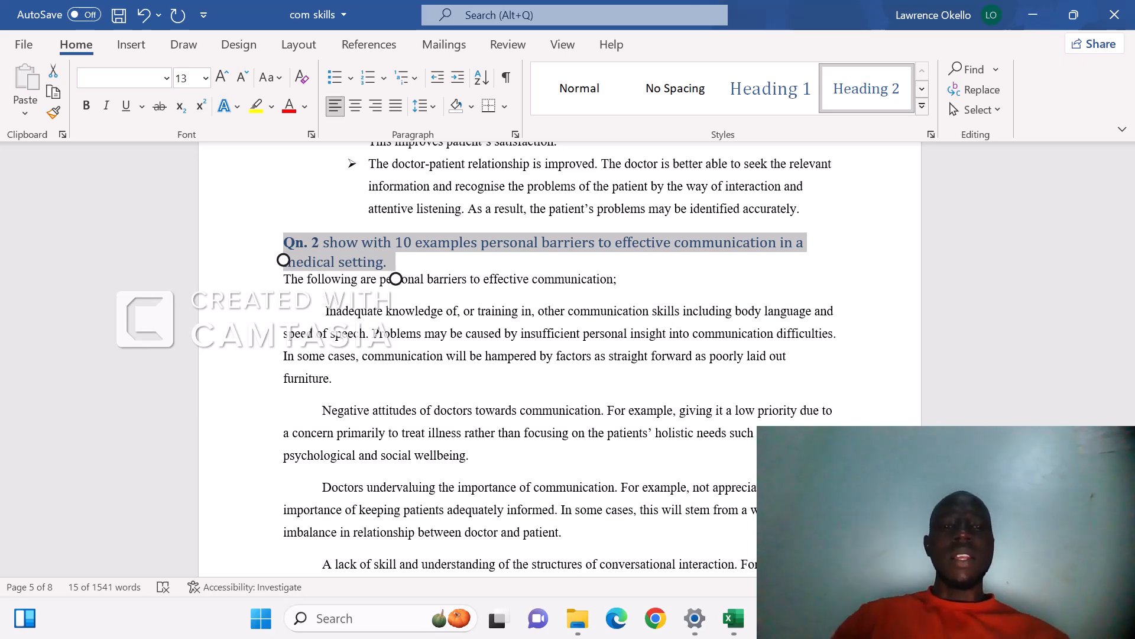
scroll(395, 279, "down", 5)
scroll(559, 355, "down", 10)
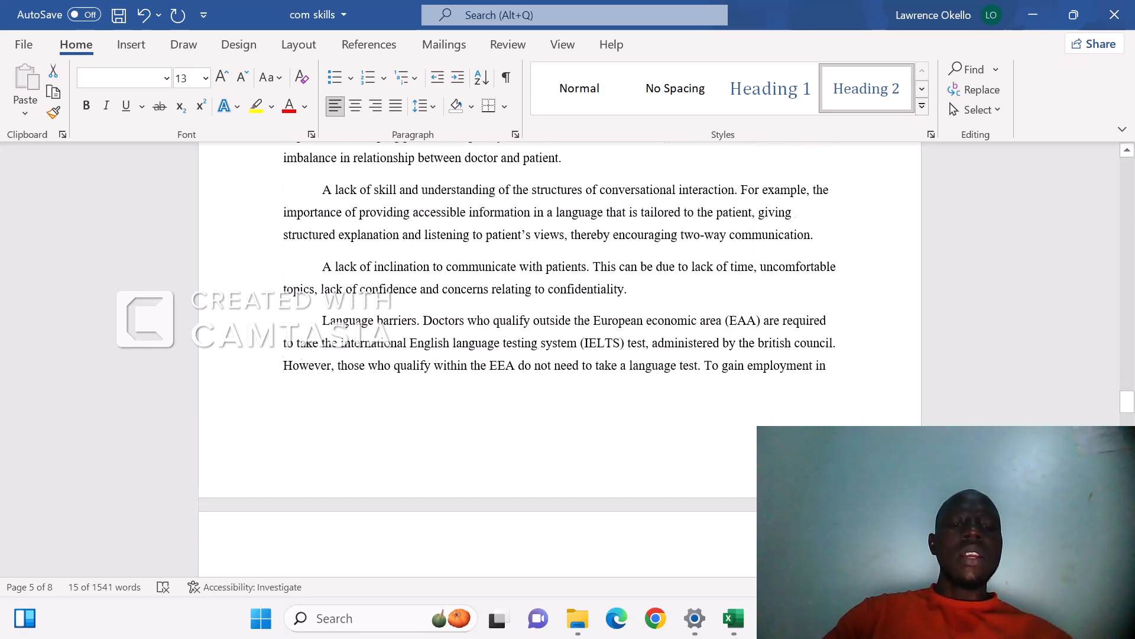
scroll(559, 355, "down", 6)
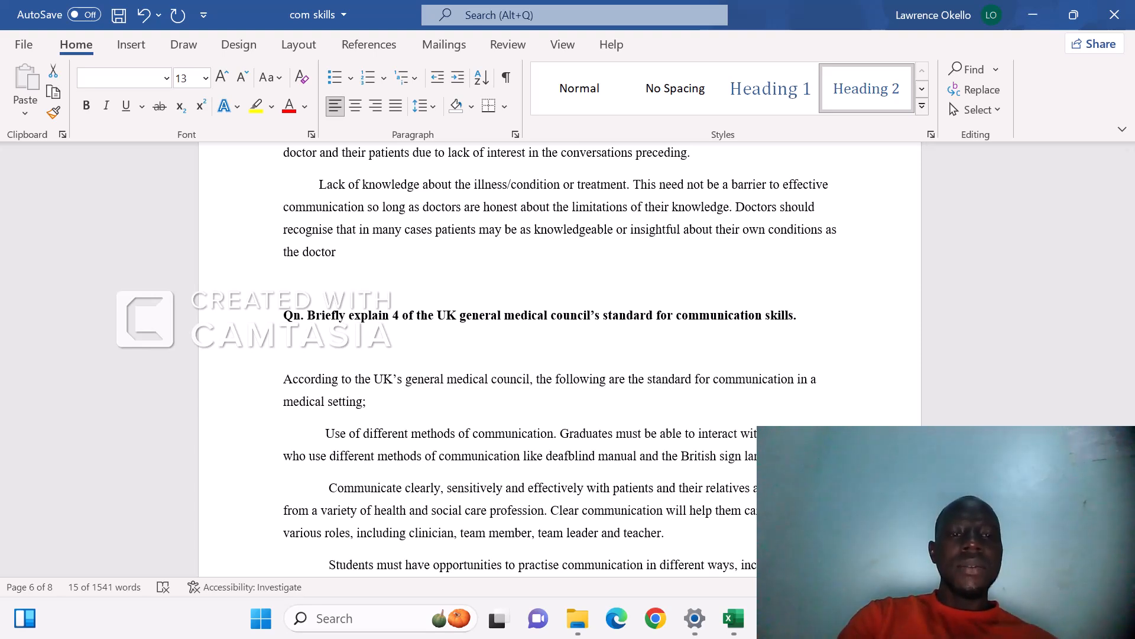
double_click(330, 315)
left_click_drag(353, 346, 804, 347)
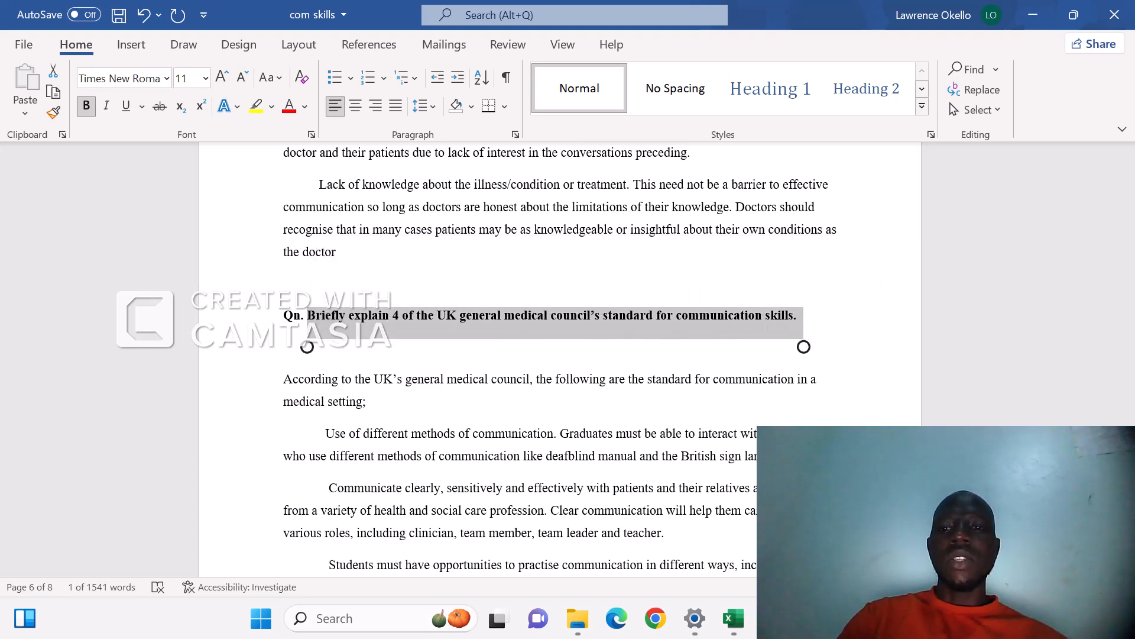
left_click(866, 89)
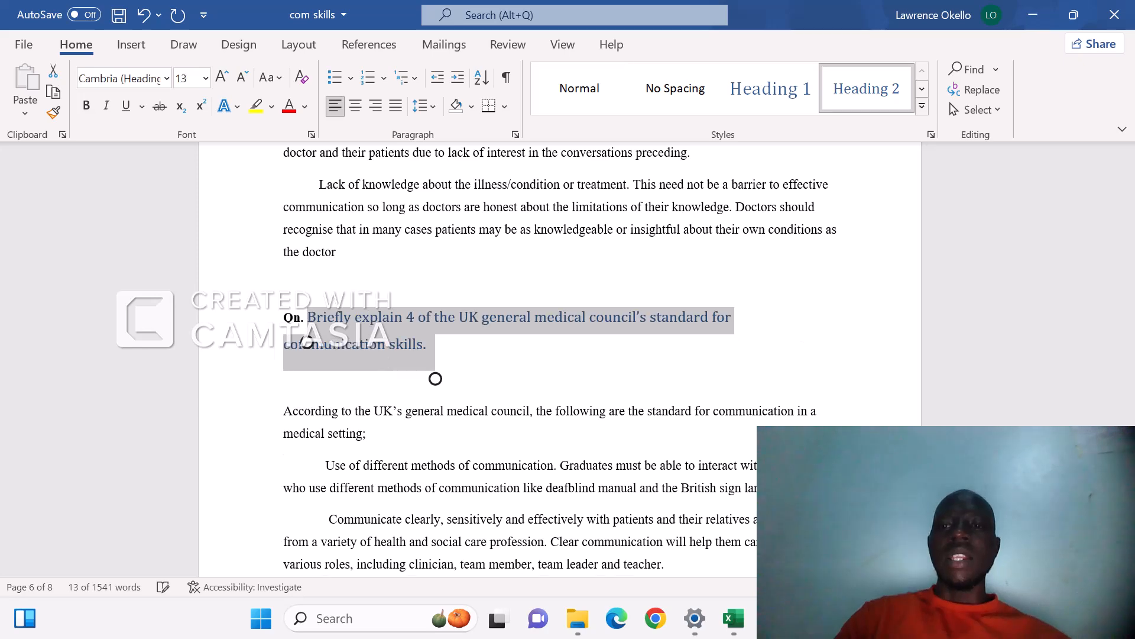
scroll(559, 355, "down", 1)
left_click_drag(307, 284, 283, 284)
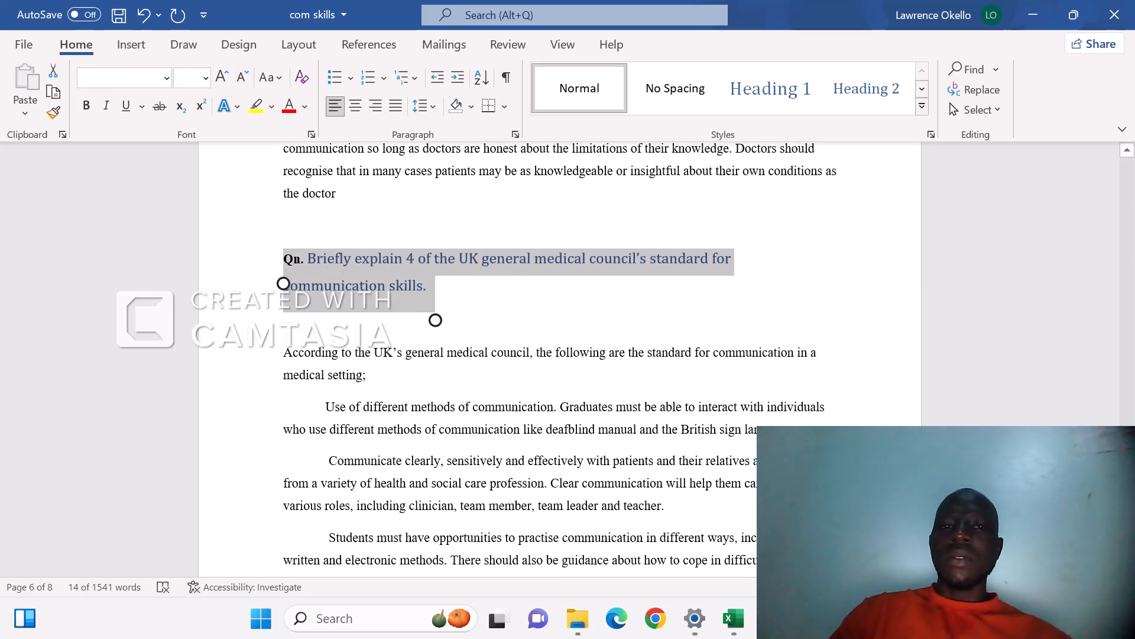
left_click(867, 89)
- Apply the Heading 2 style to the whole two-line Qn. 4 about good communication skills expected of health care graduates
scroll(559, 355, "down", 5)
scroll(560, 355, "down", 5)
scroll(560, 355, "up", 1)
scroll(559, 355, "up", 6)
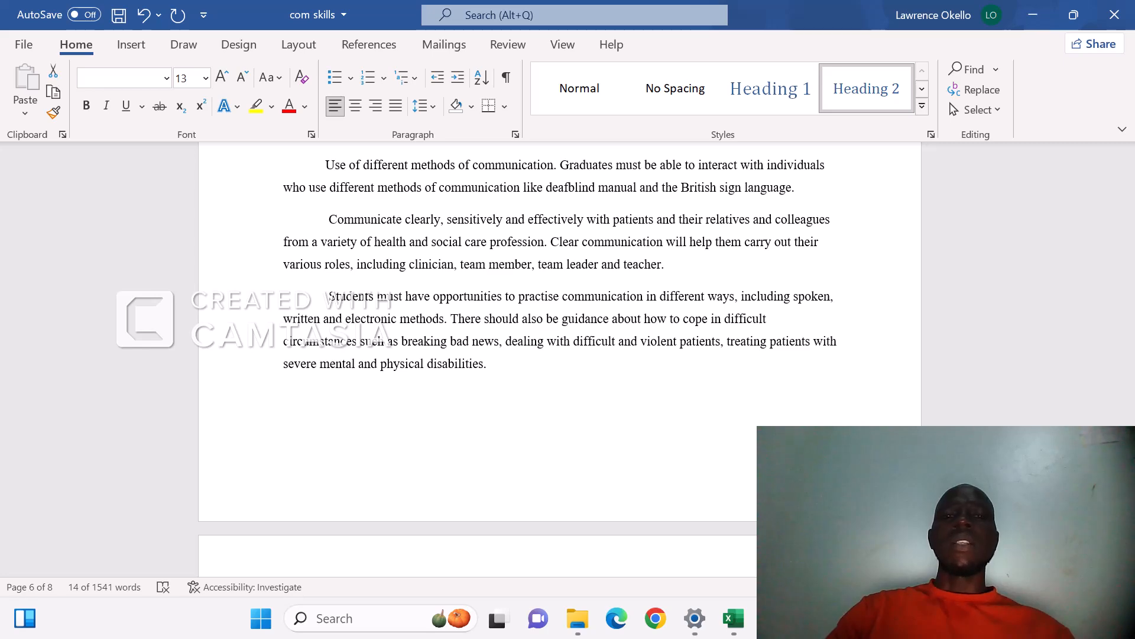
scroll(559, 296, "up", 3)
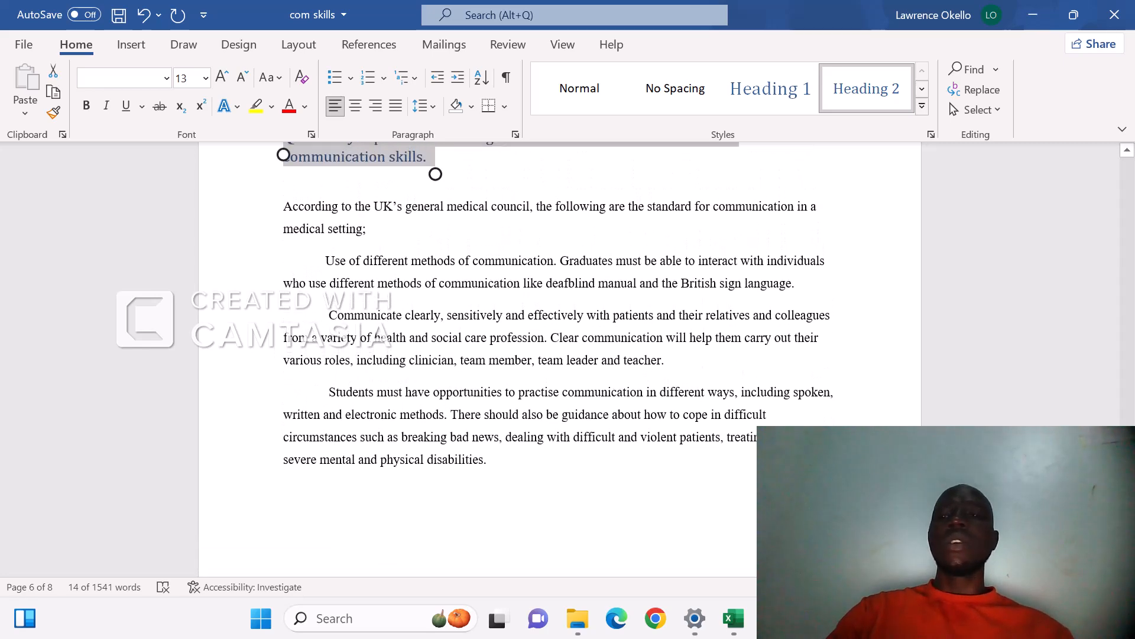
scroll(560, 296, "up", 1)
scroll(559, 295, "down", 5)
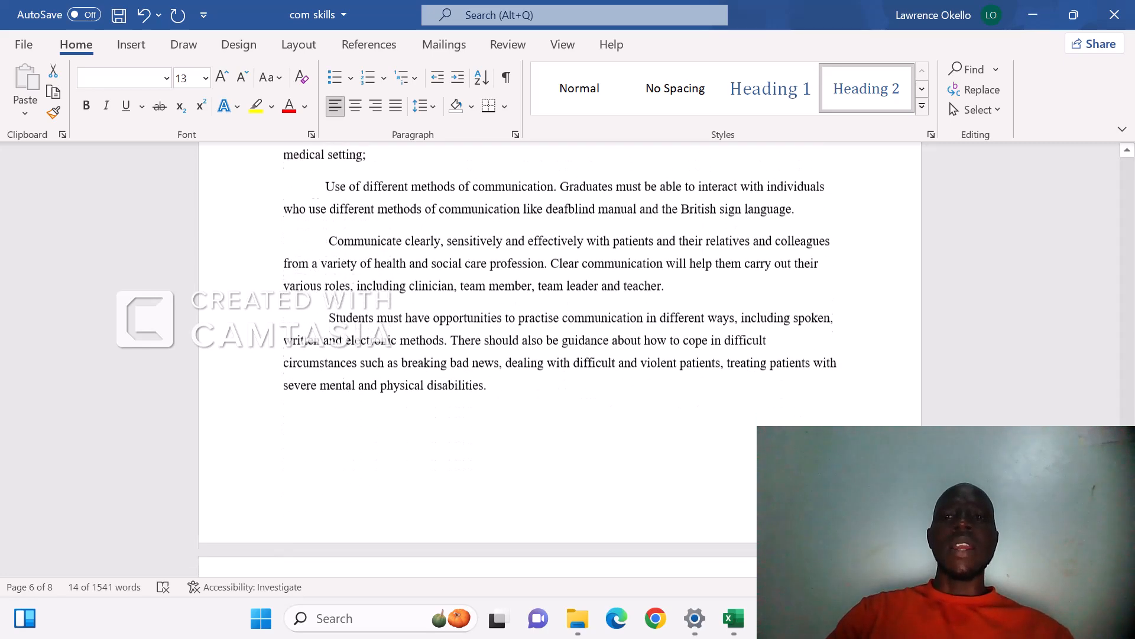
scroll(559, 296, "down", 5)
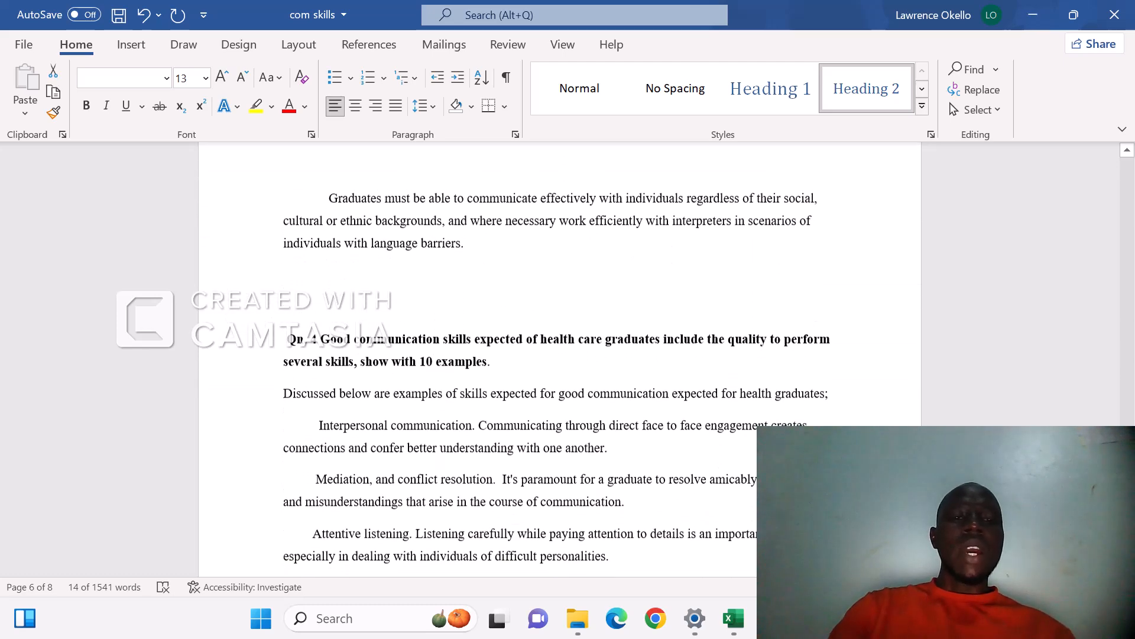
double_click(336, 339)
left_click_drag(320, 361, 496, 393)
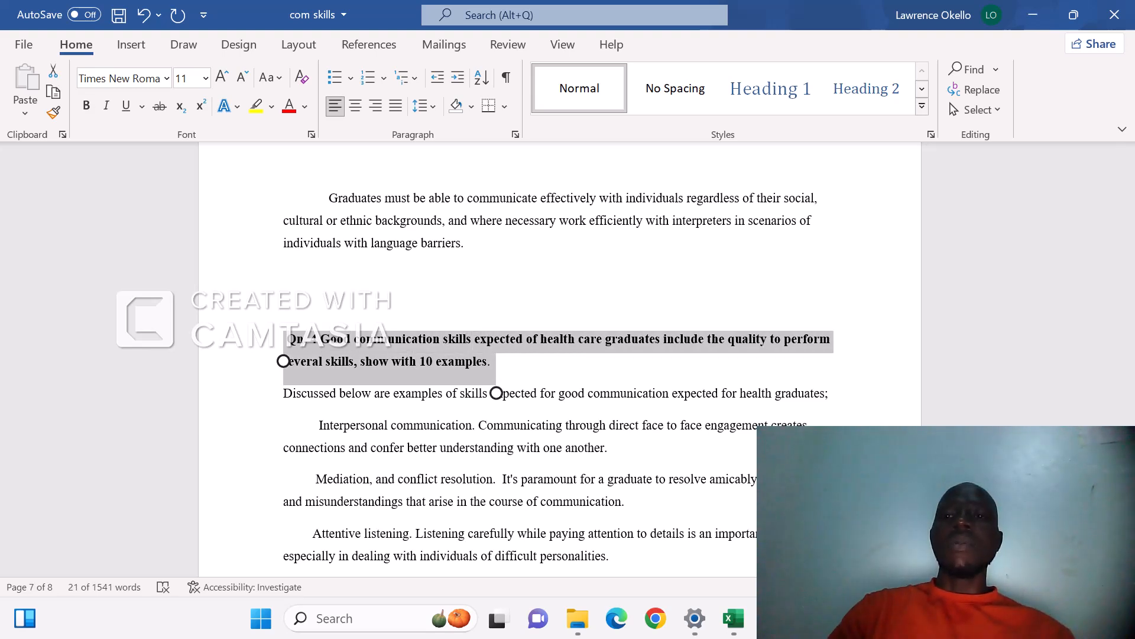
left_click(866, 89)
- Review the document from Qn. 4 to the reference page and back to the blank second page, checking the heading styles
scroll(558, 360, "down", 10)
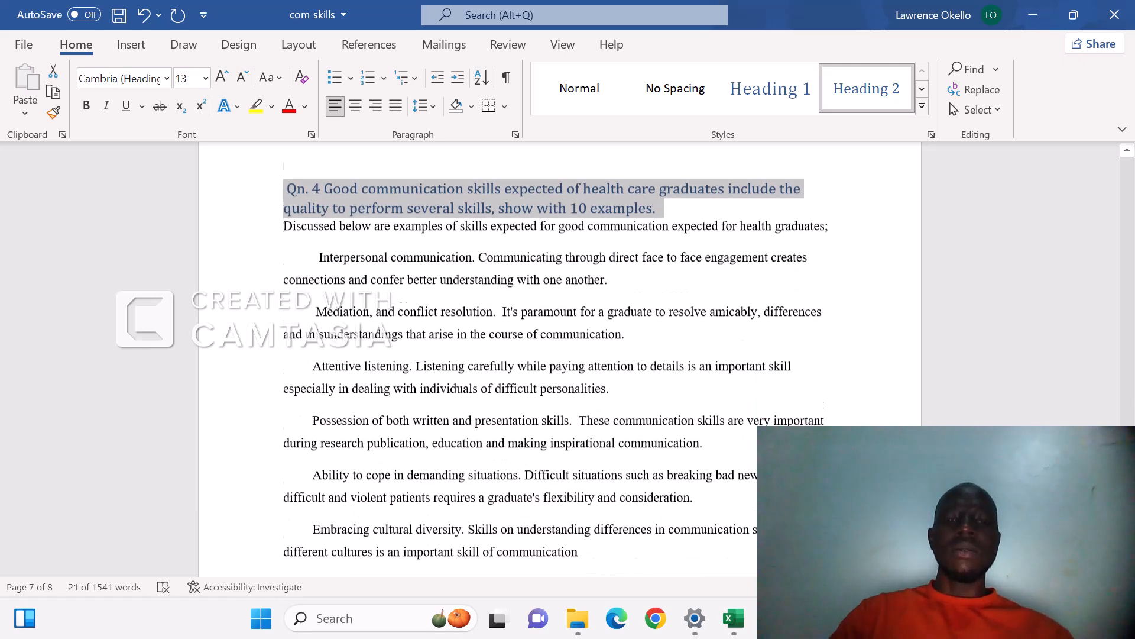
scroll(559, 360, "down", 8)
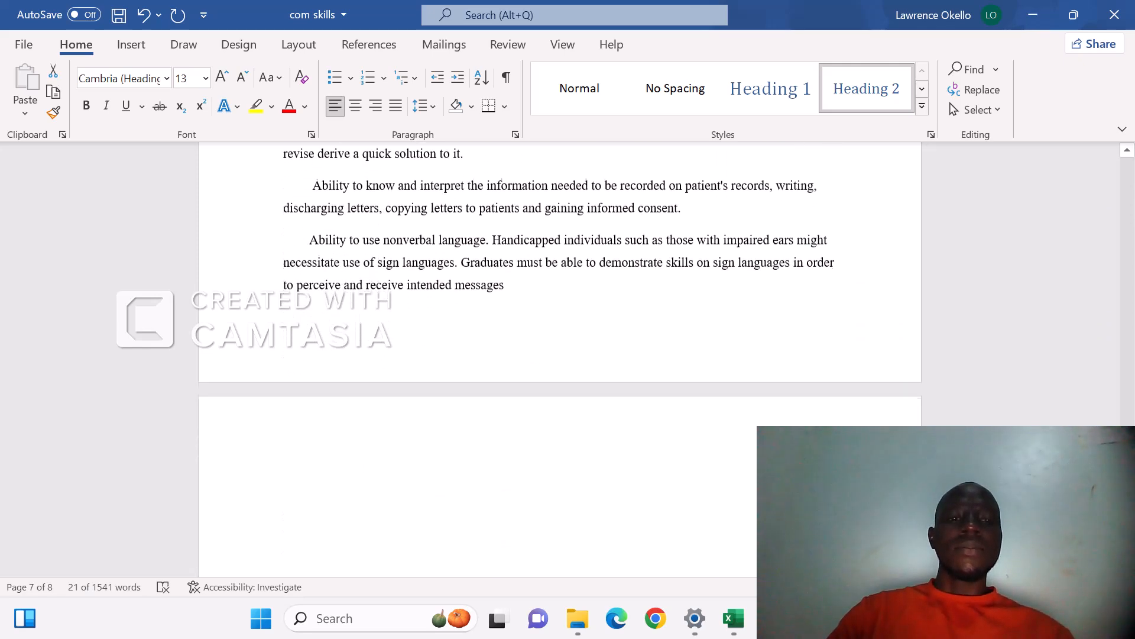
scroll(559, 361, "up", 10)
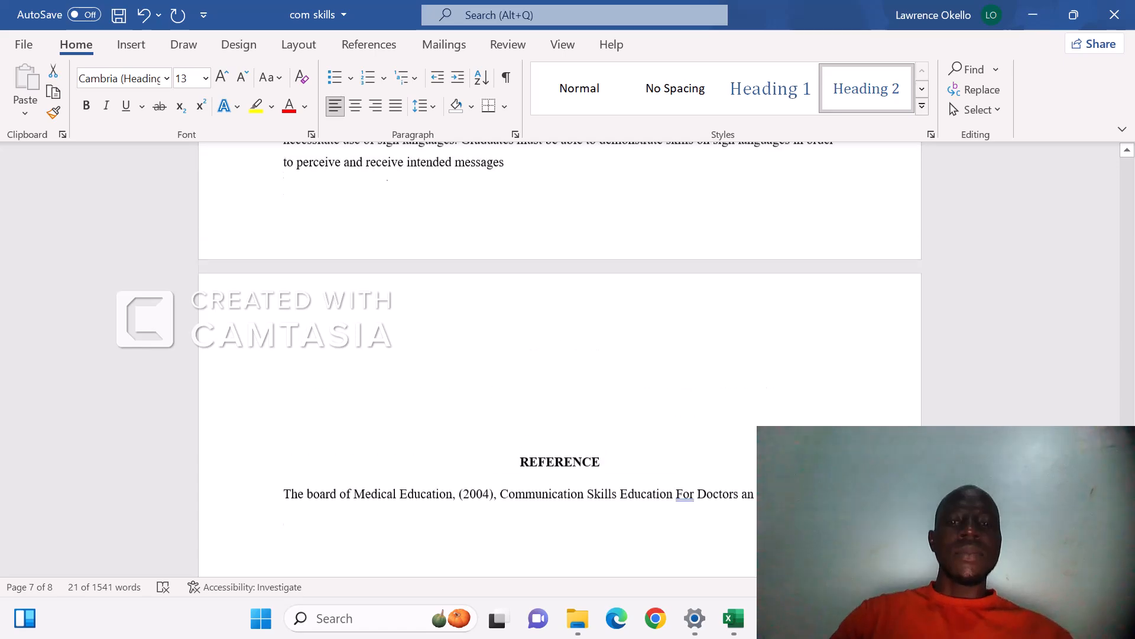
scroll(559, 361, "up", 10)
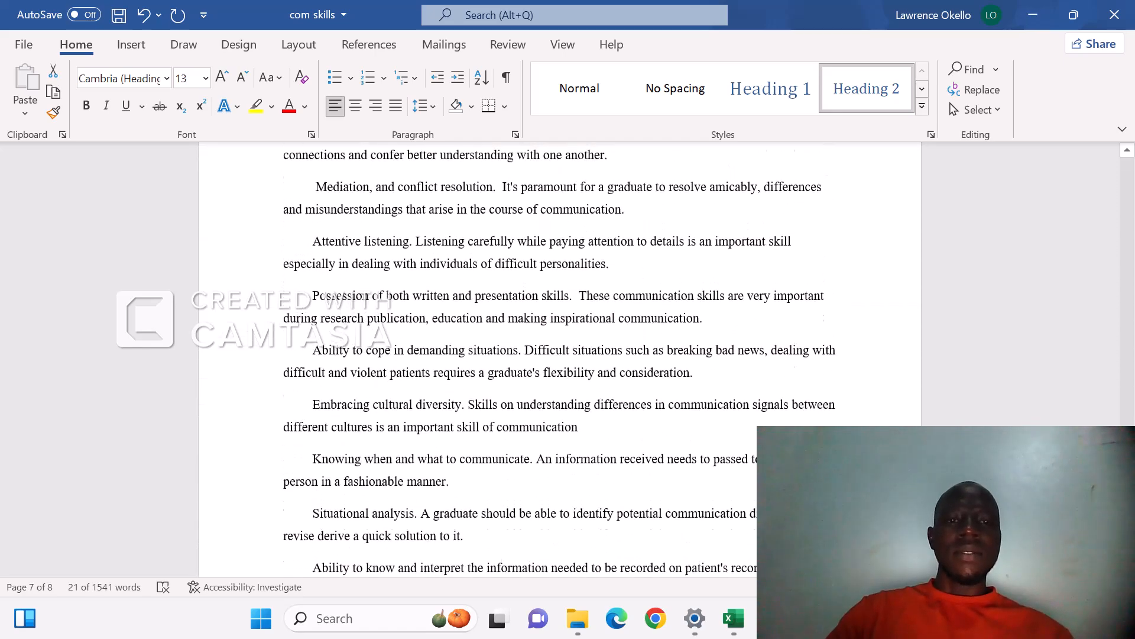
scroll(559, 361, "up", 18)
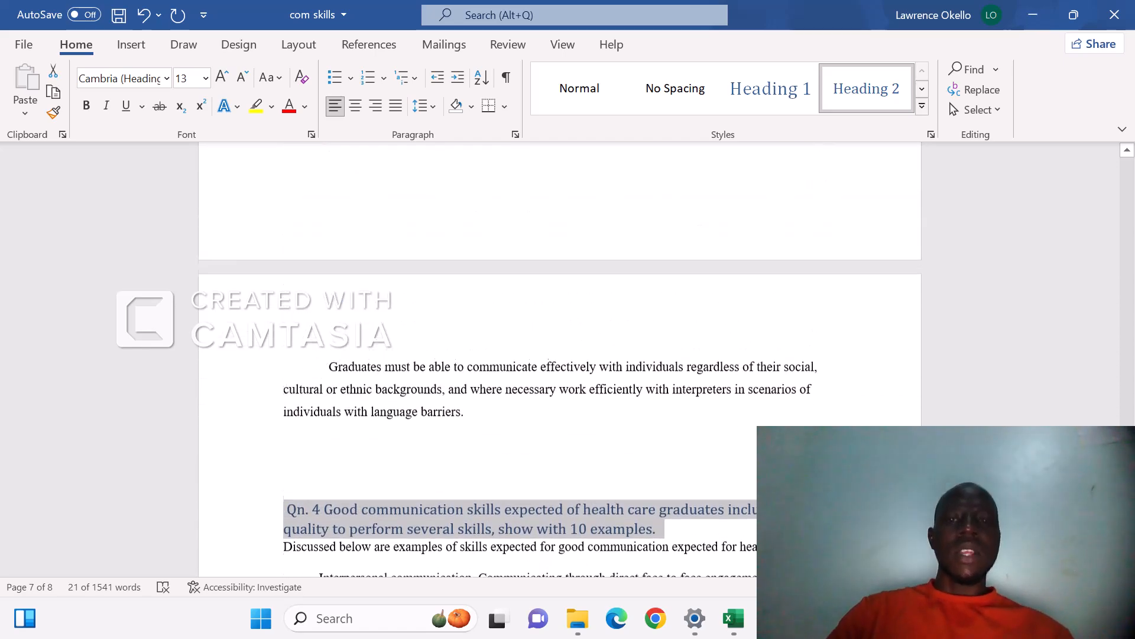
scroll(559, 360, "up", 15)
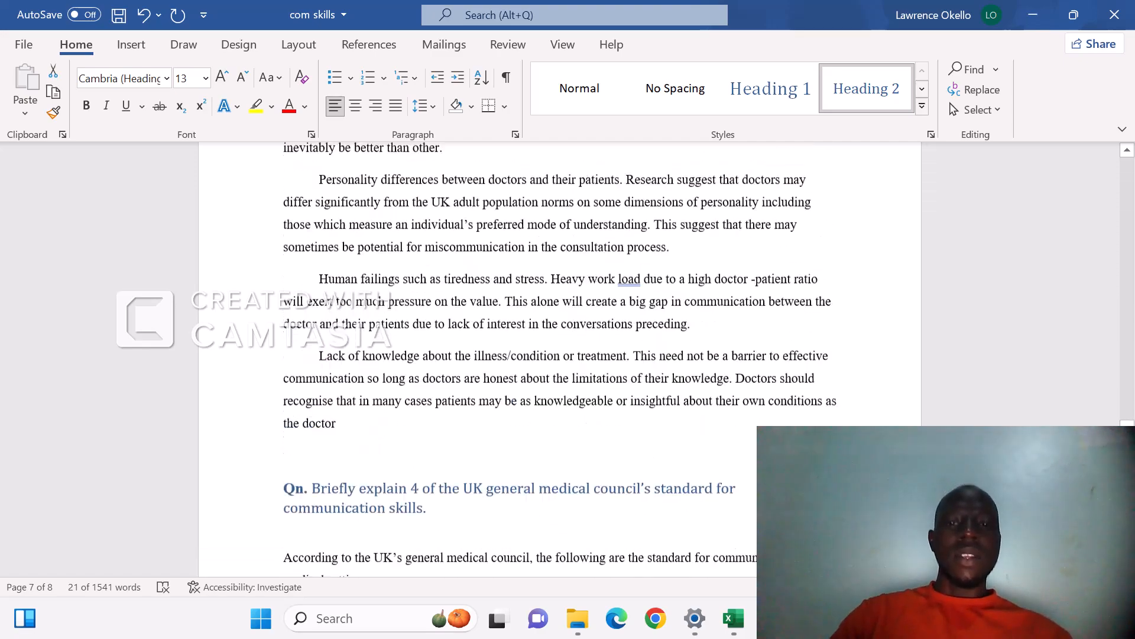
scroll(559, 360, "up", 6)
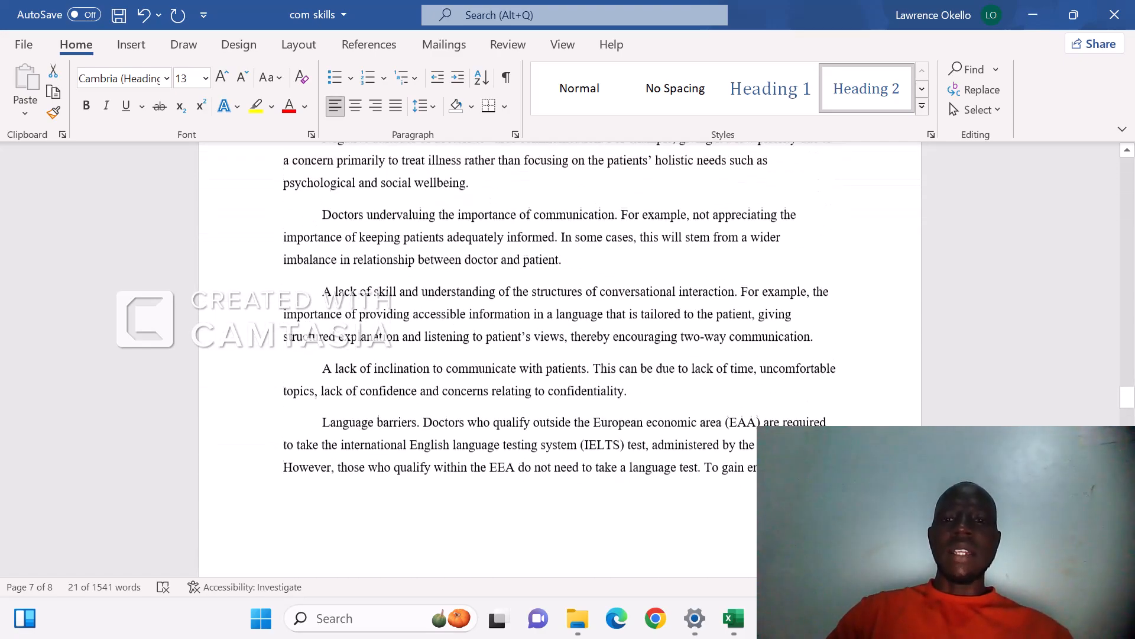
scroll(559, 360, "up", 4)
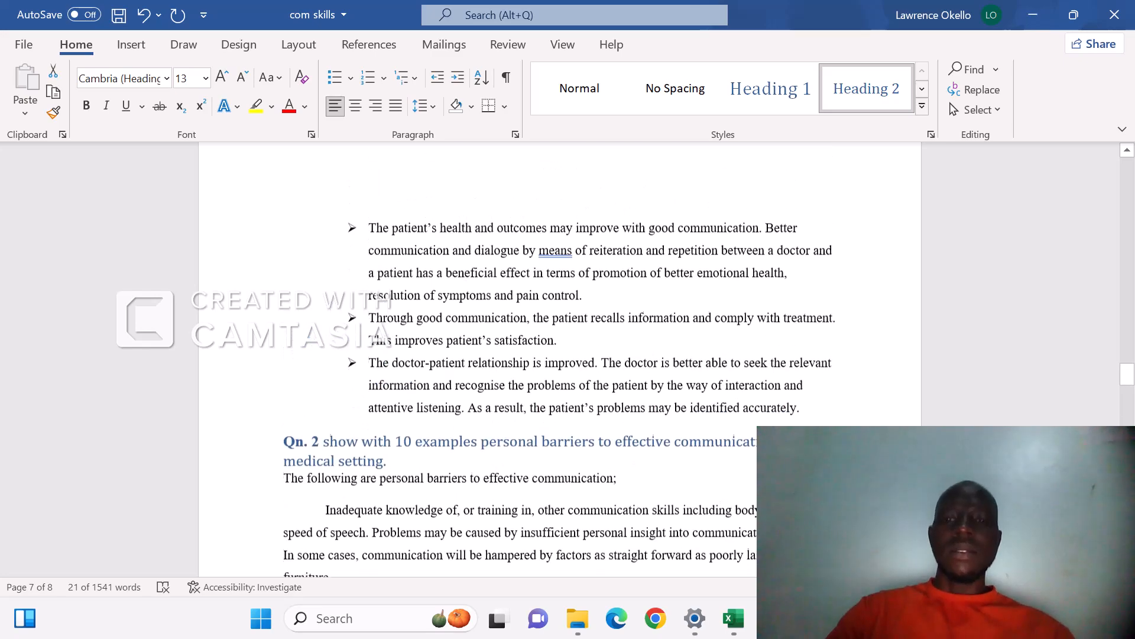
scroll(559, 360, "up", 8)
scroll(558, 360, "up", 15)
scroll(558, 360, "up", 8)
scroll(333, 302, "up", 2)
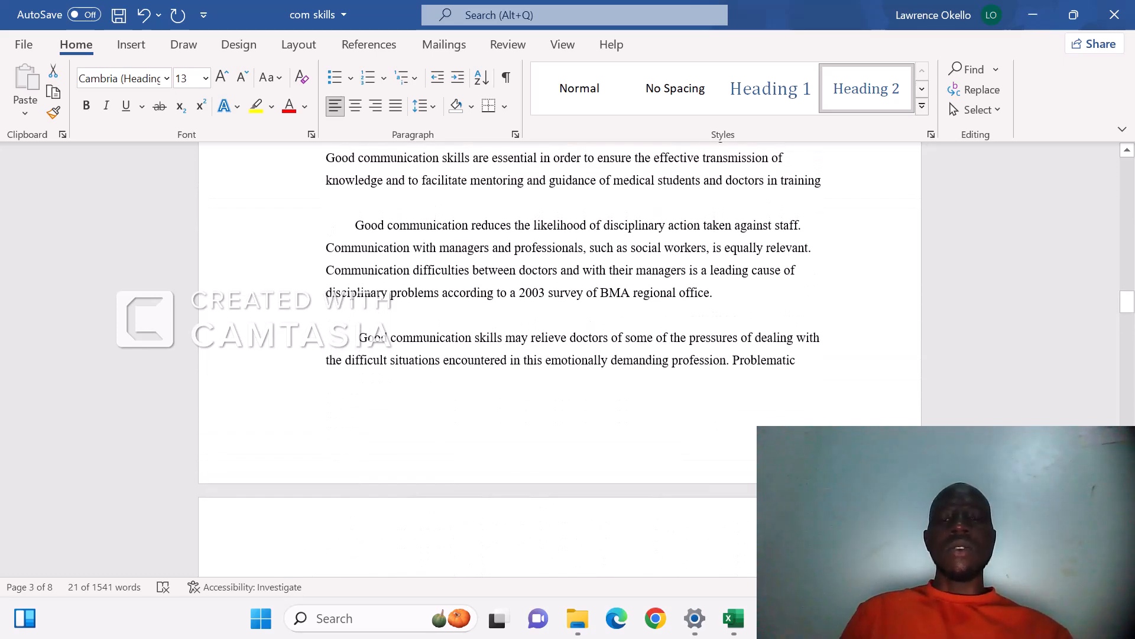
scroll(559, 319, "up", 19)
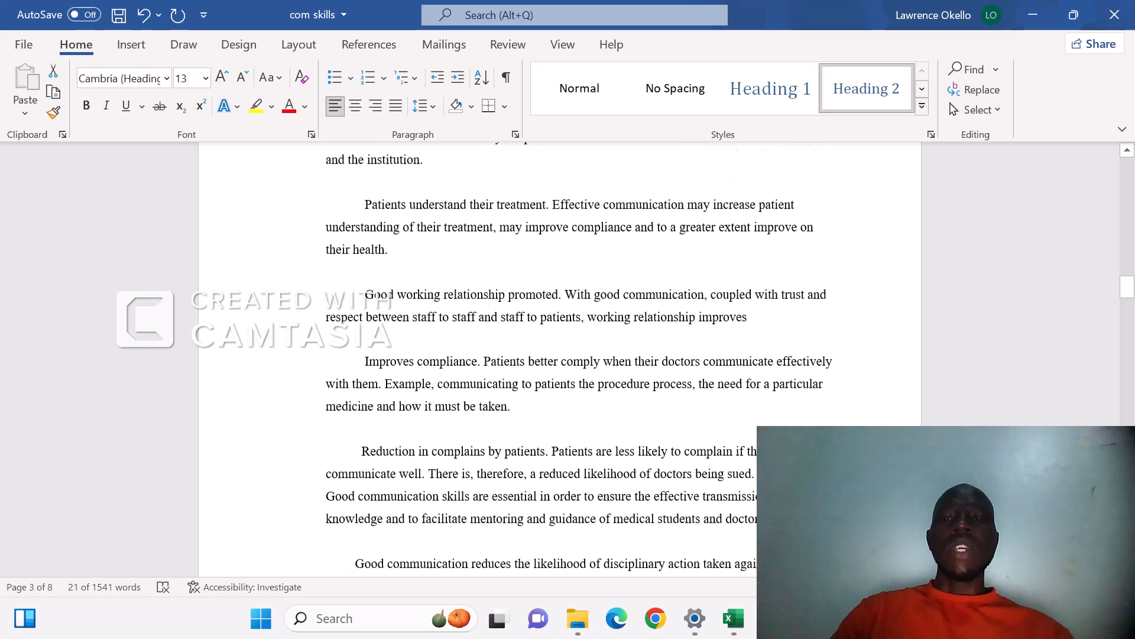
scroll(559, 355, "up", 10)
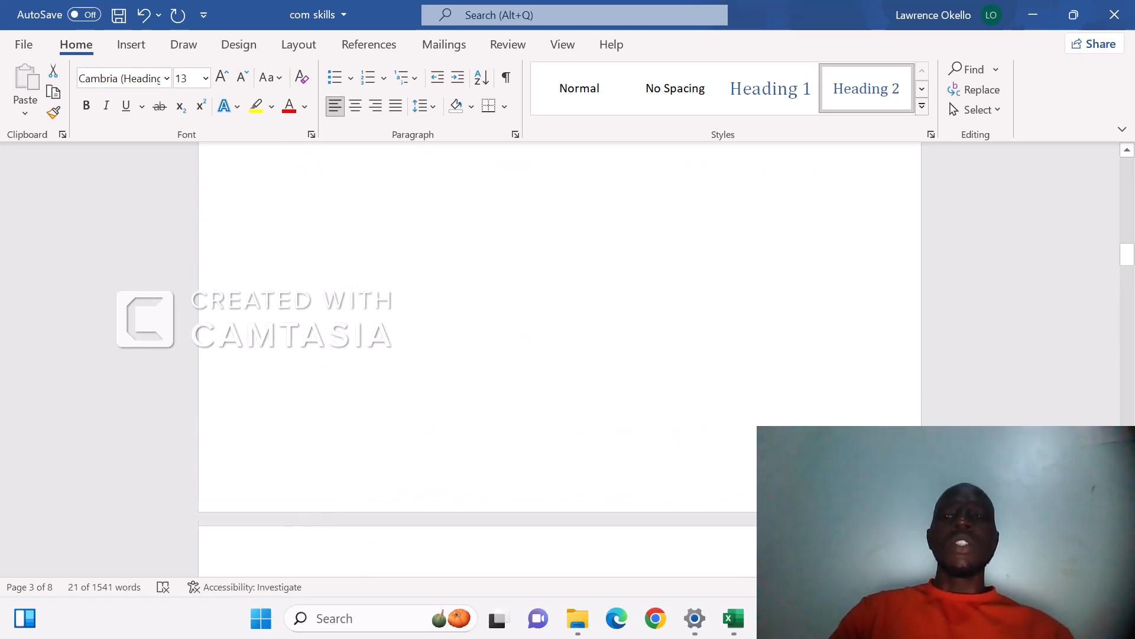
scroll(559, 355, "up", 3)
scroll(559, 355, "up", 6)
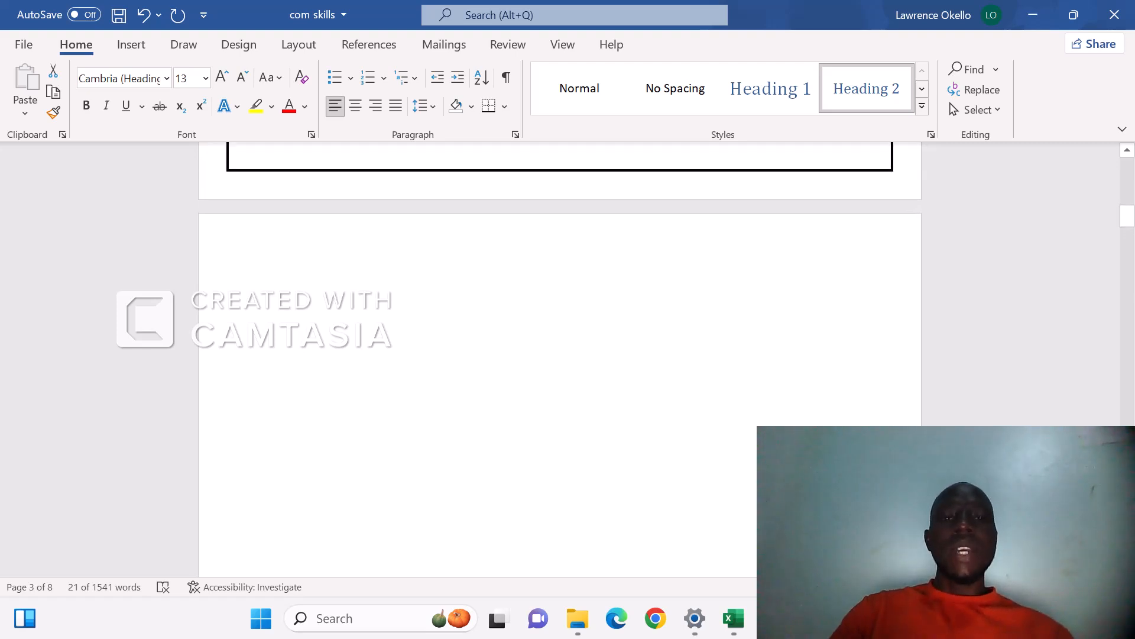
- Insert an Automatic Table 1 table of contents on the blank second page, after the bordered cover page
left_click(454, 306)
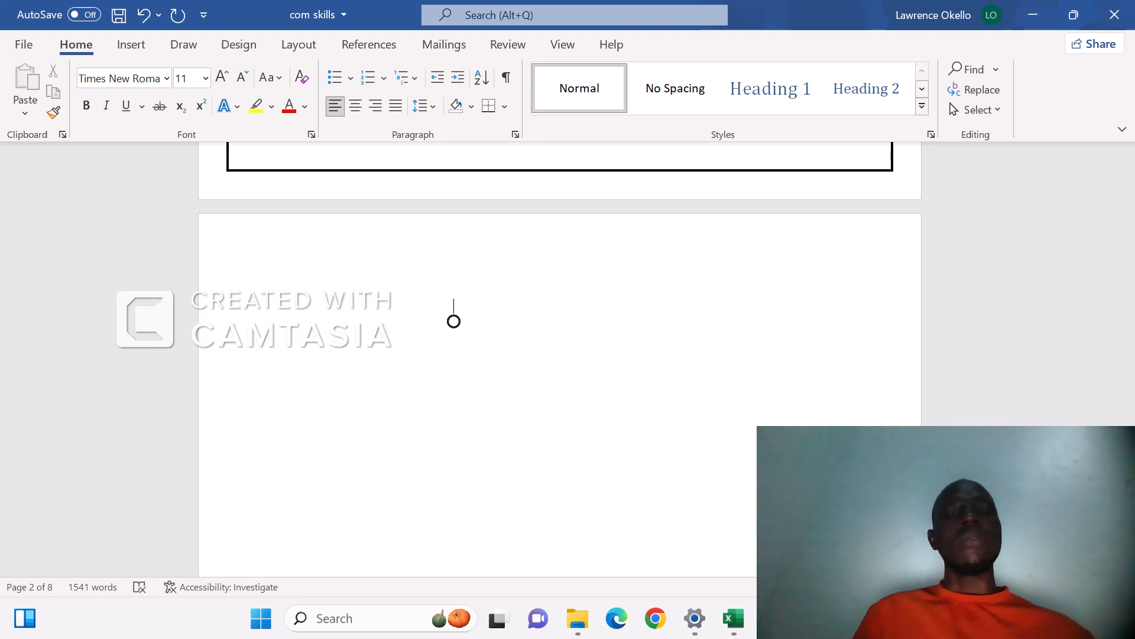
left_click_drag(109, 44, 580, 188)
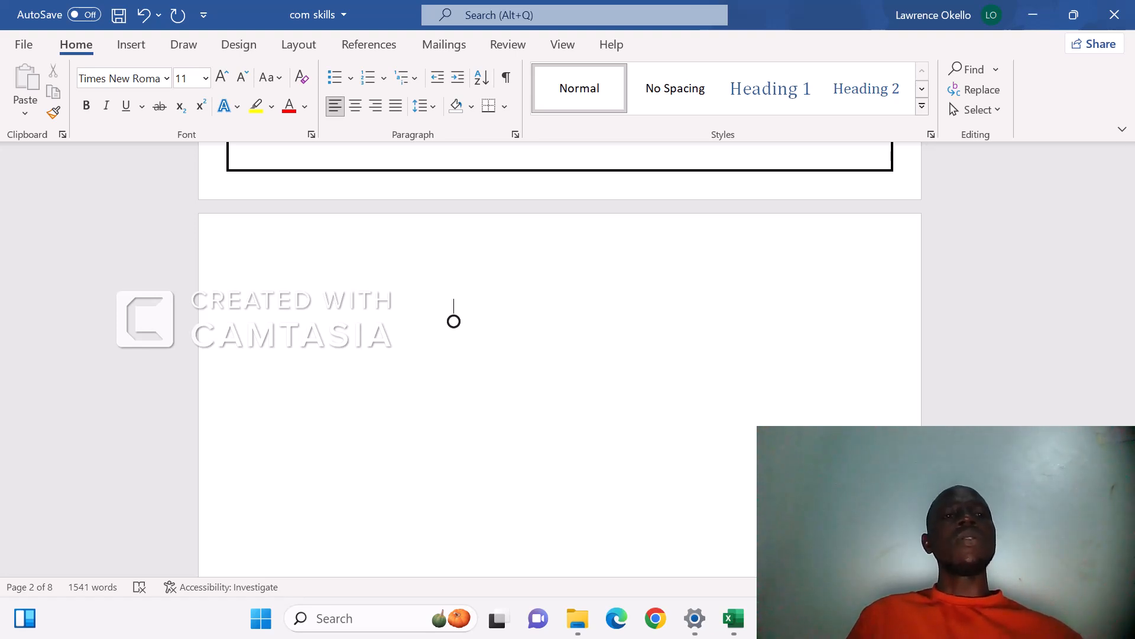
left_click(132, 44)
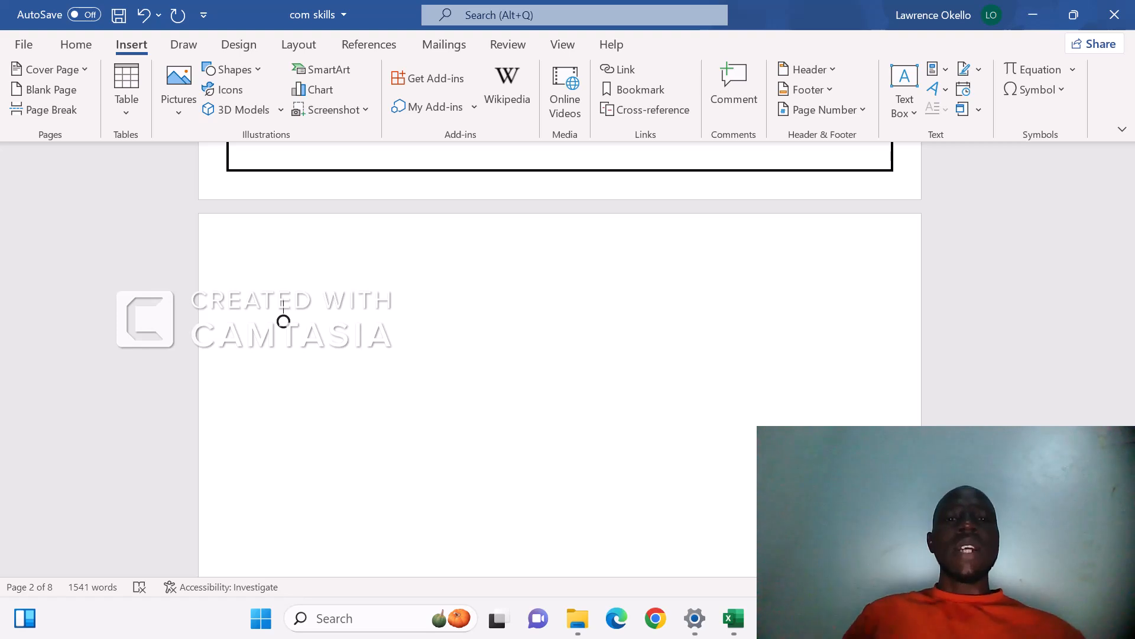
left_click(368, 45)
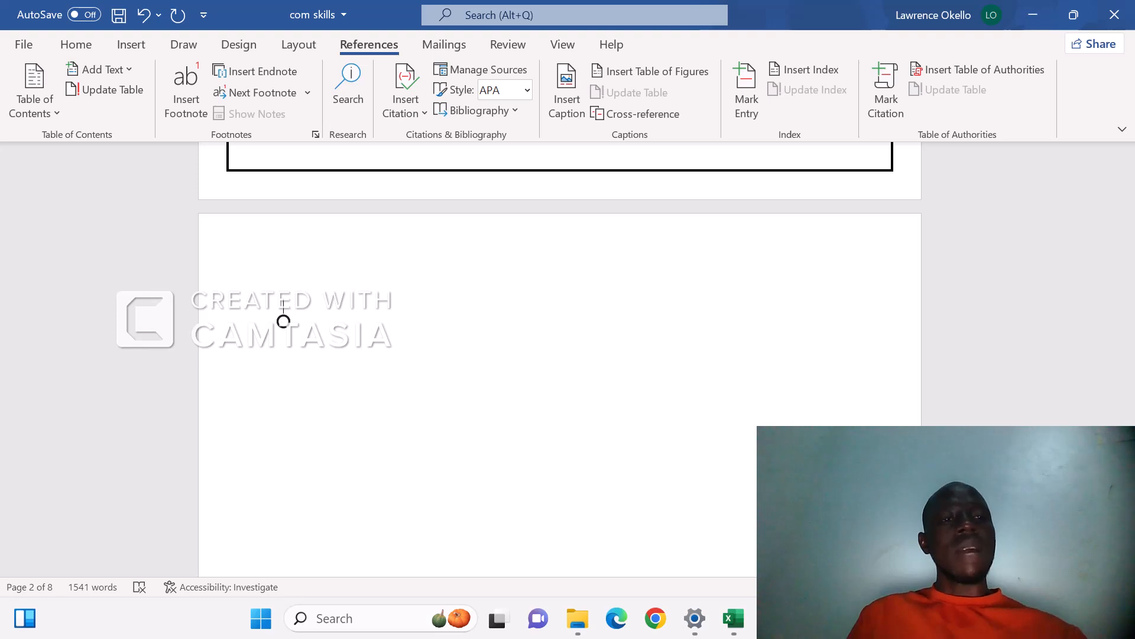
left_click(35, 92)
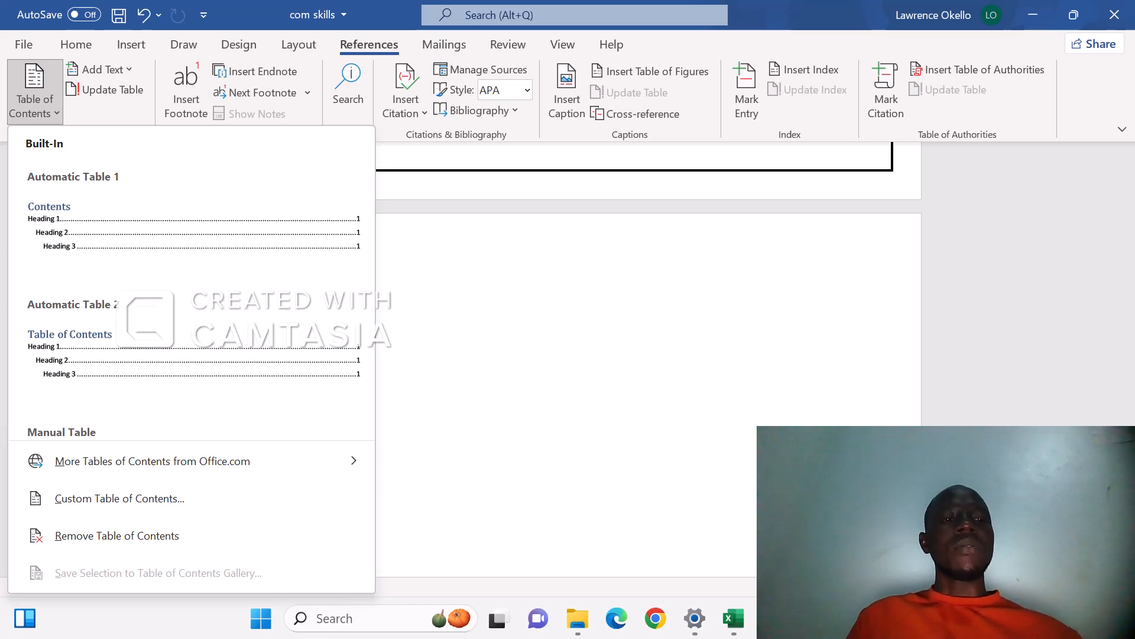
left_click(283, 213)
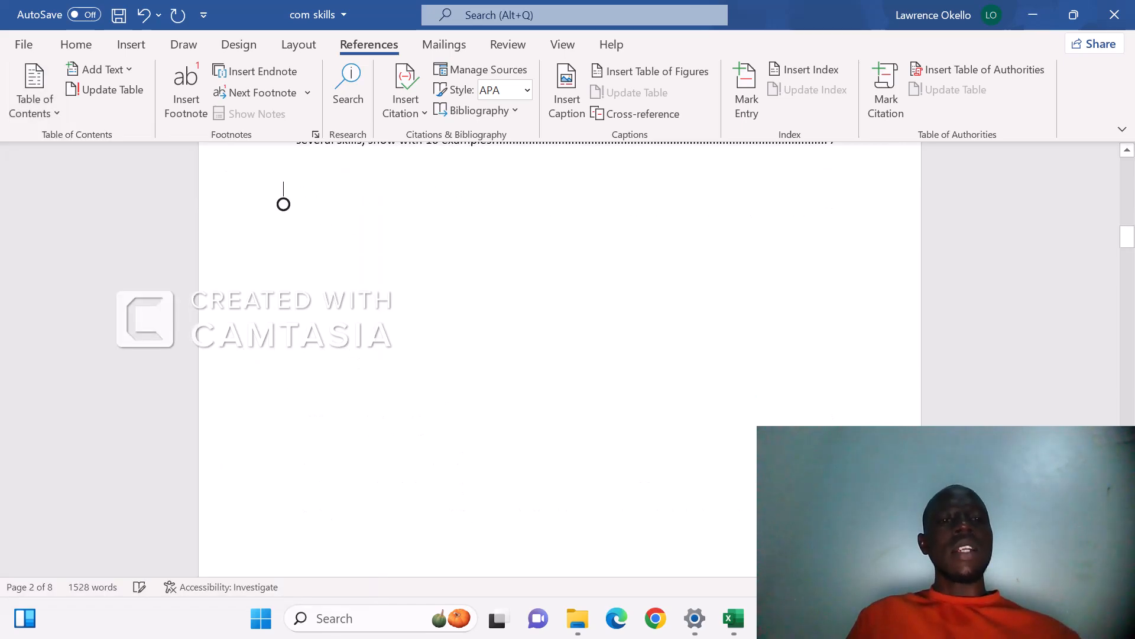
scroll(283, 212, "up", 6)
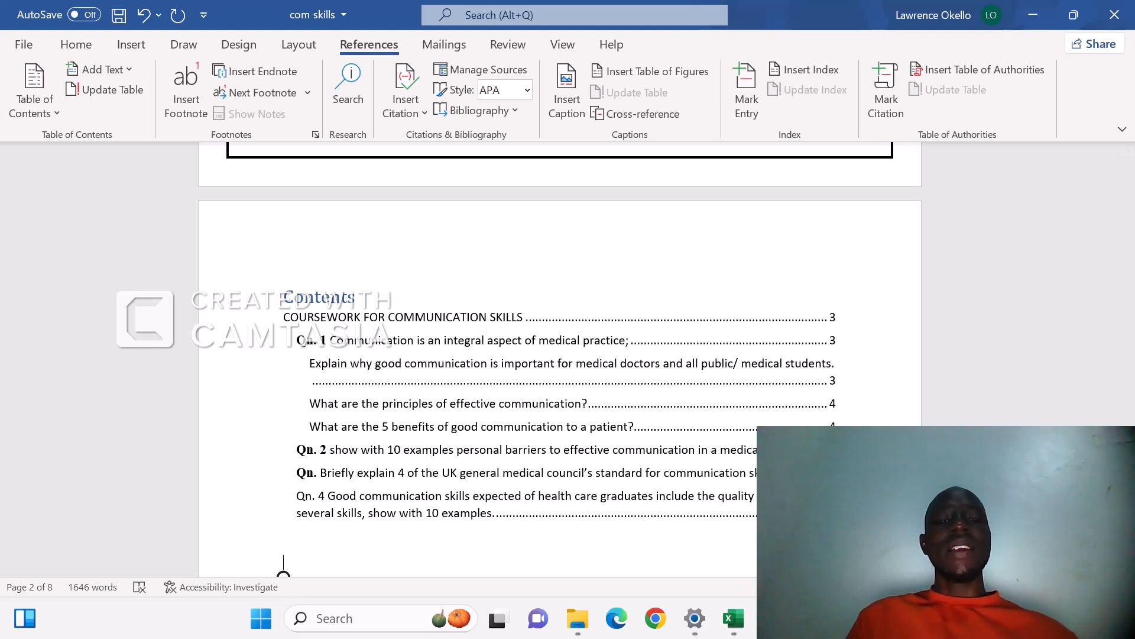
scroll(284, 570, "down", 2)
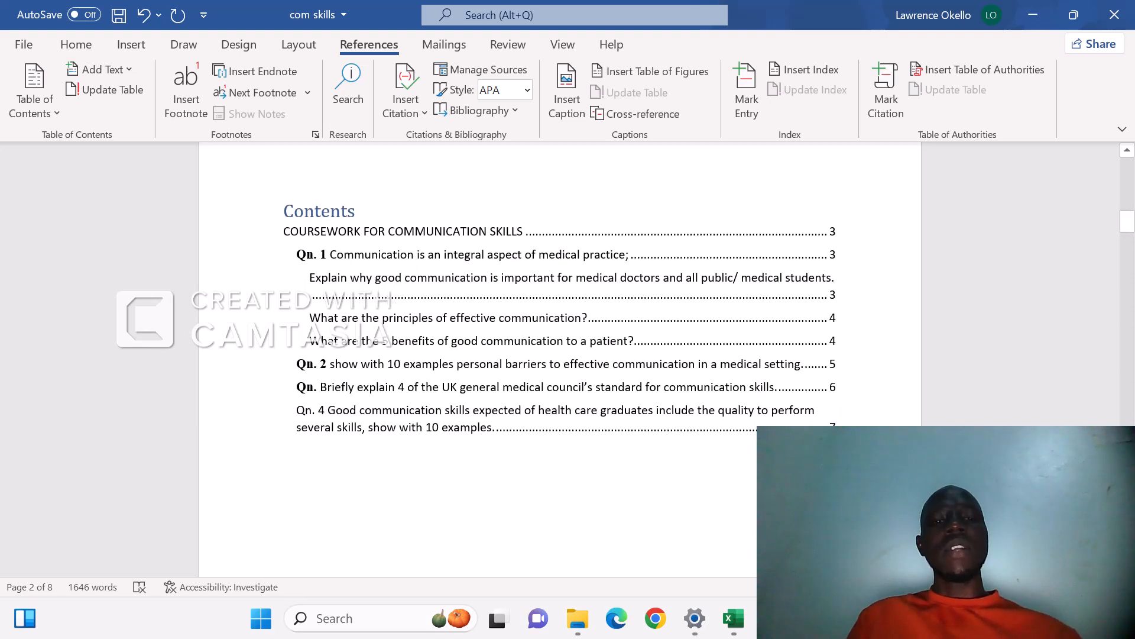
scroll(283, 560, "up", 1)
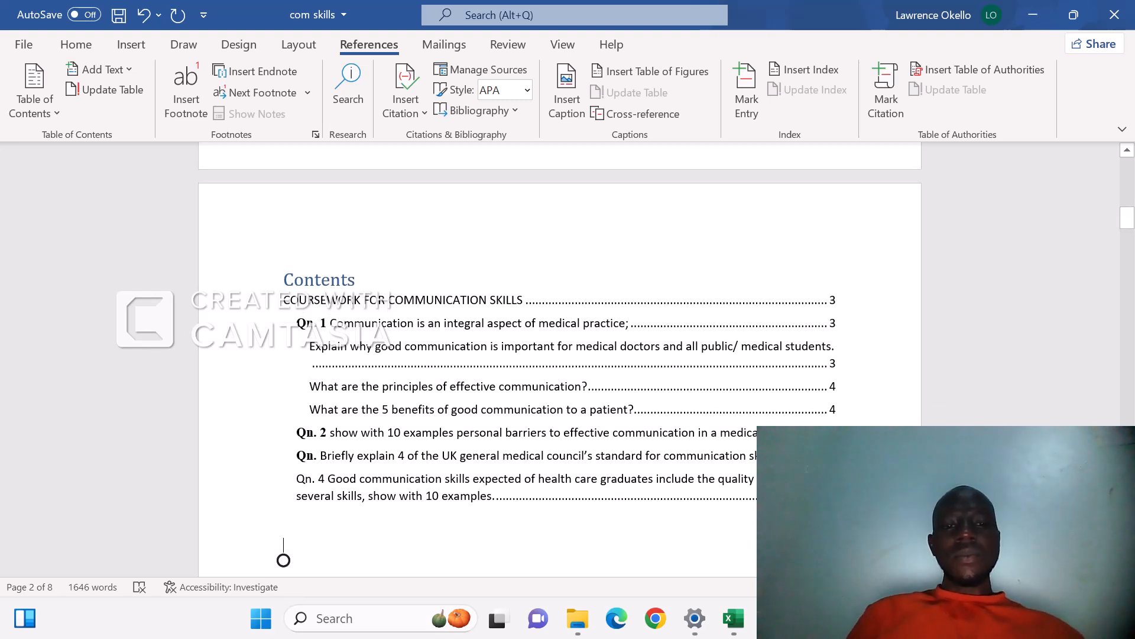
- Follow the table of contents entry for Qn. 2 on personal barriers to its heading in the document
left_click(539, 325)
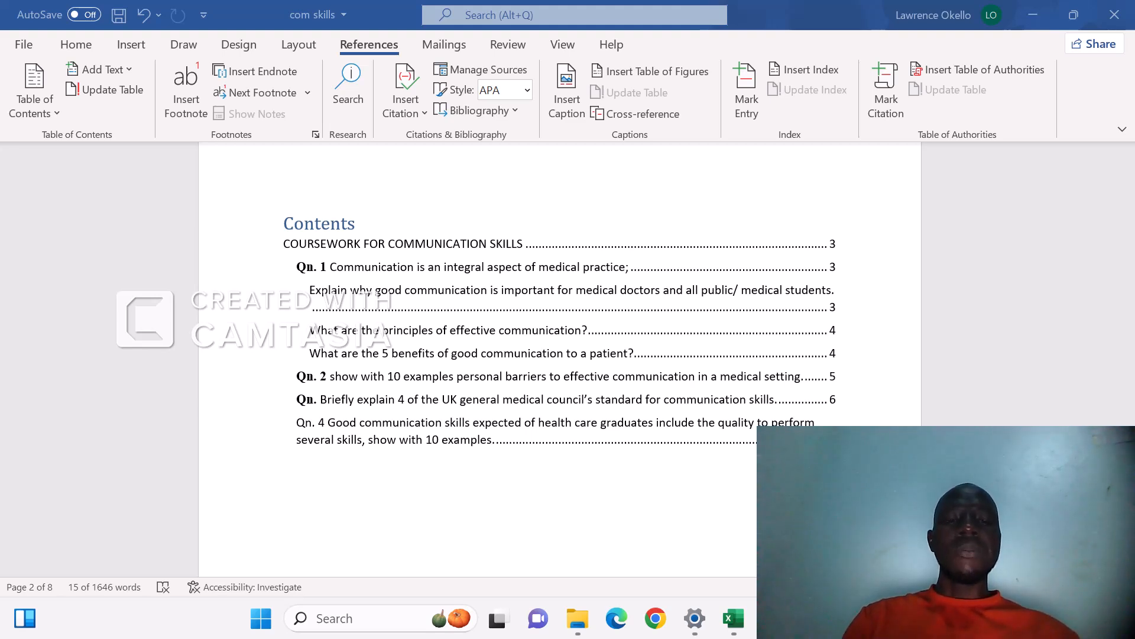
left_click(563, 376)
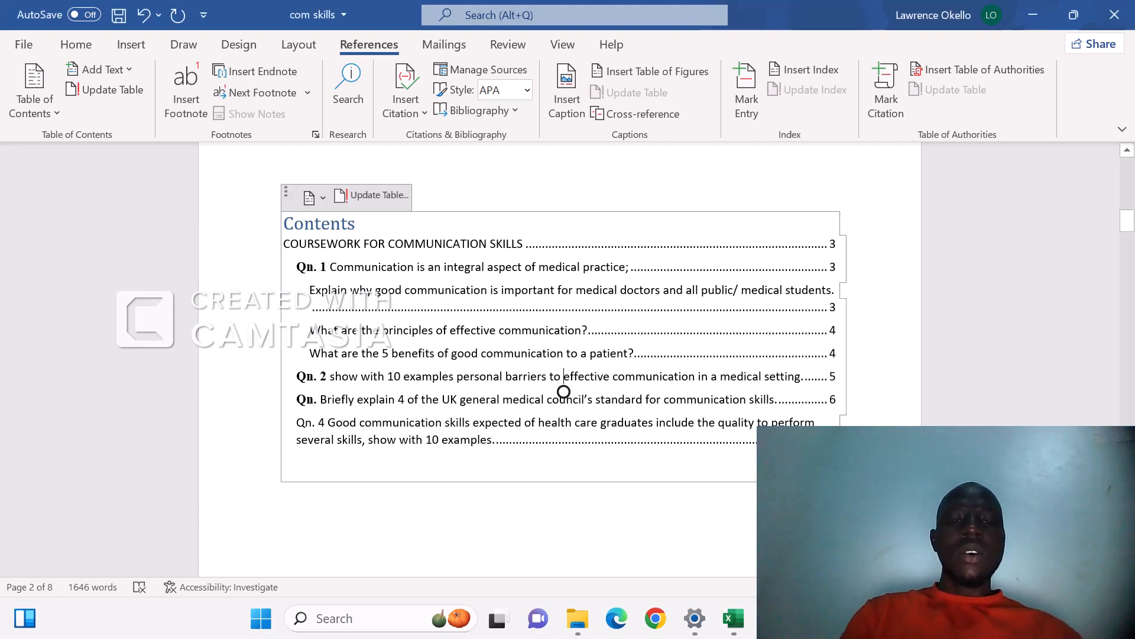
left_click(503, 376)
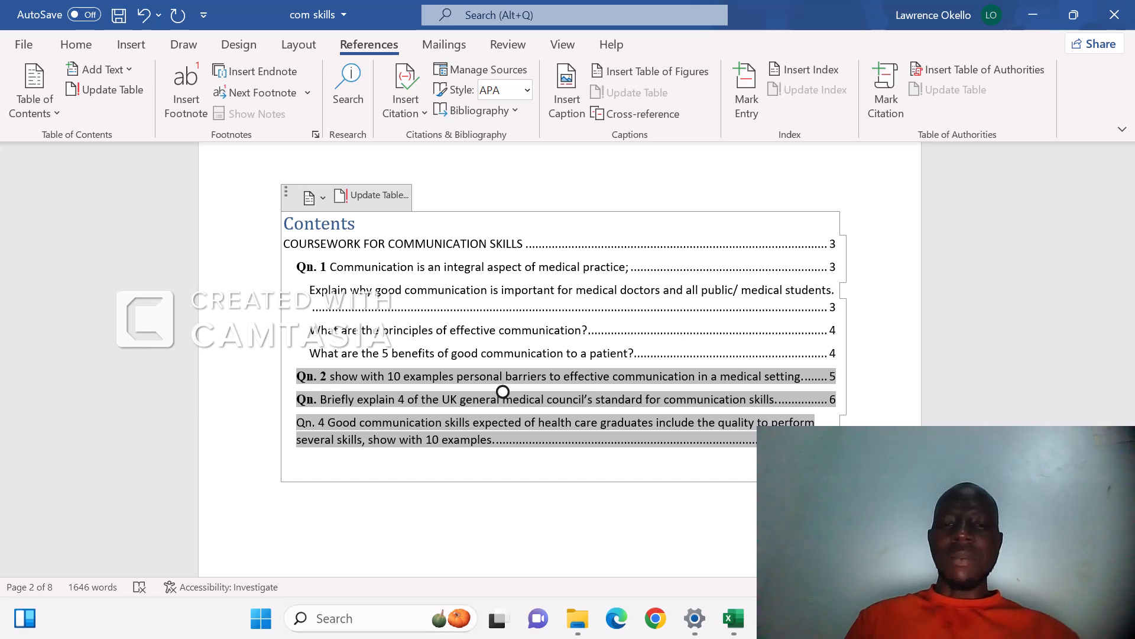
left_click(502, 378)
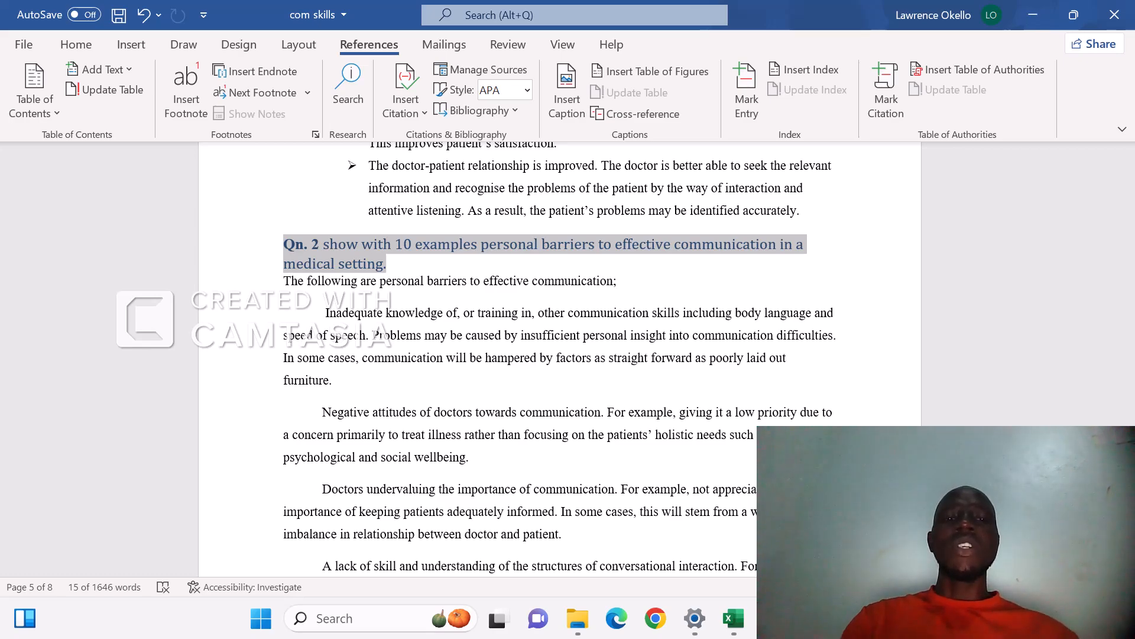
- Return to the table of contents and follow its Qn. 4 entry on good communication skills to that heading
scroll(559, 354, "up", 15)
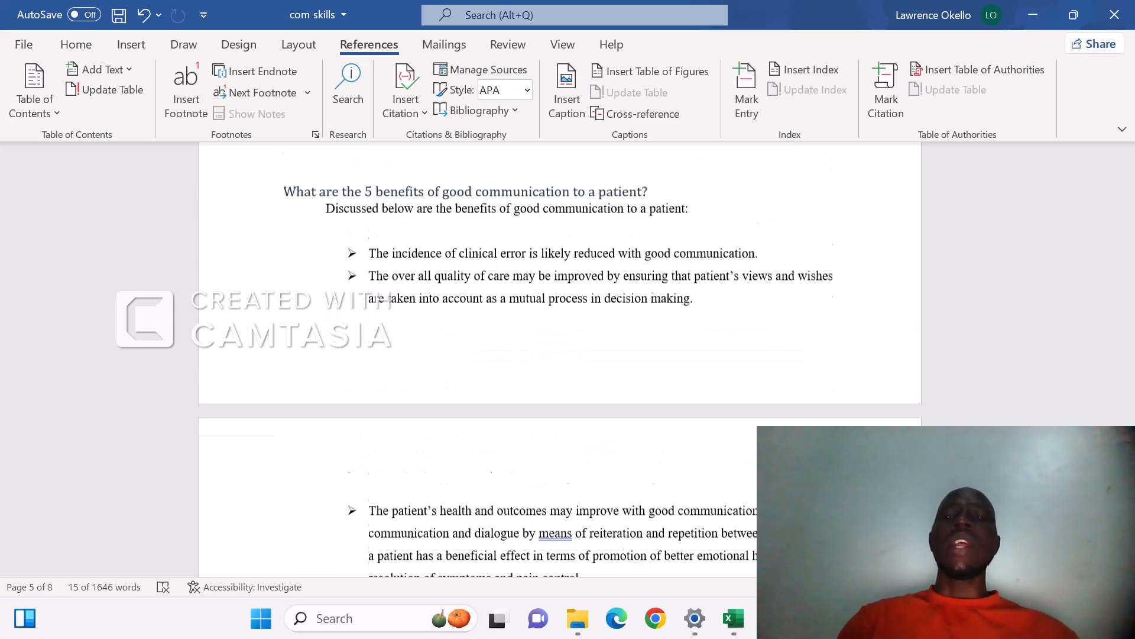
scroll(559, 354, "up", 15)
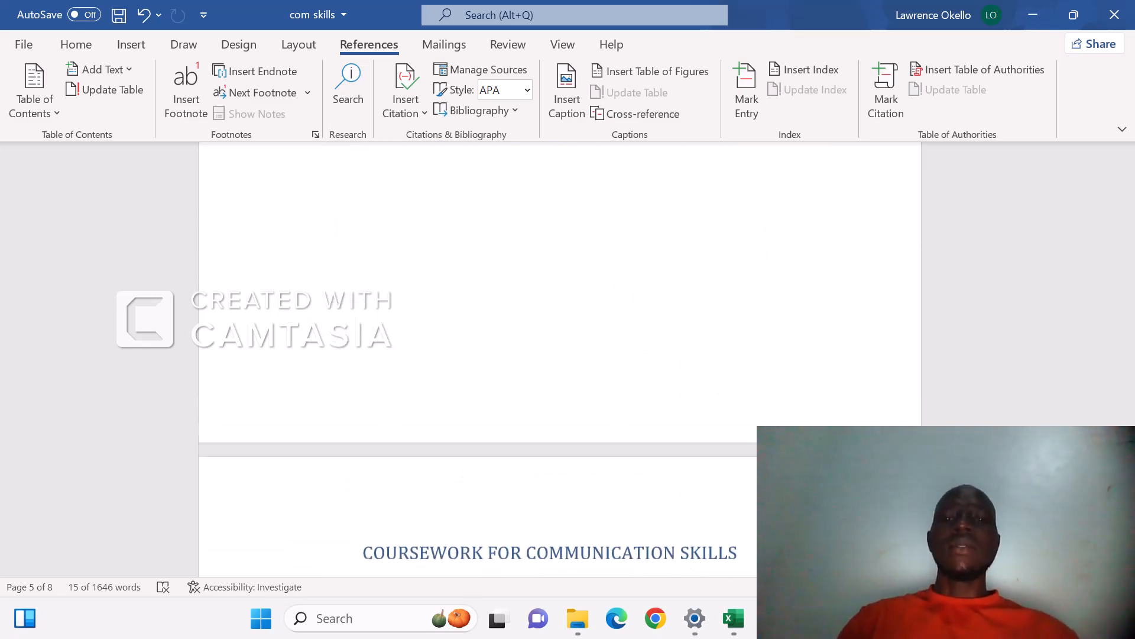
scroll(560, 354, "up", 3)
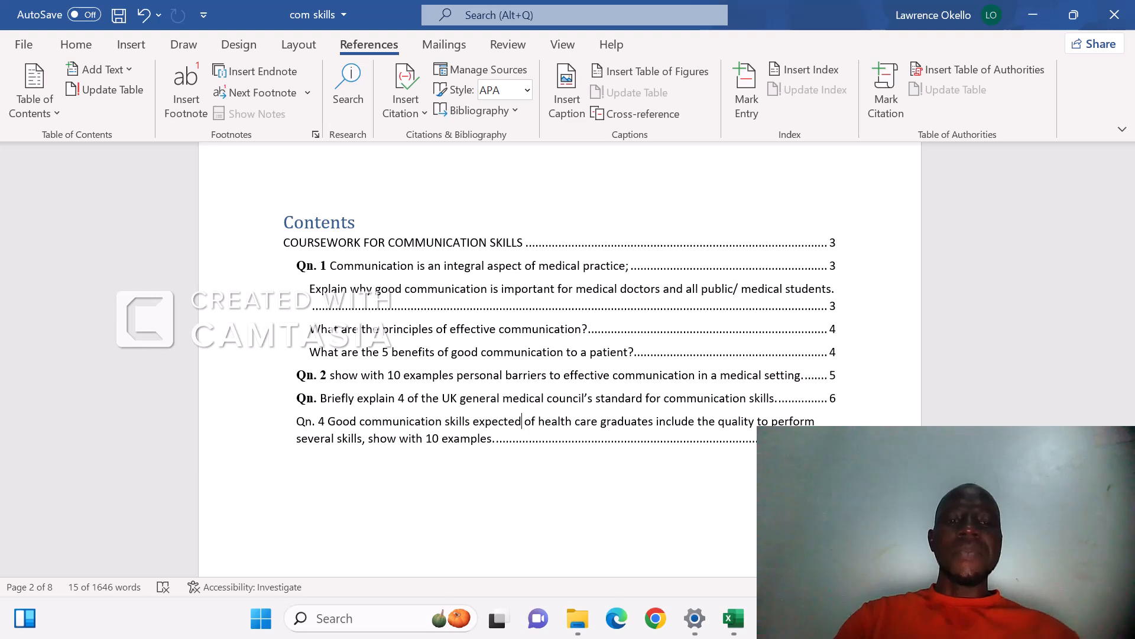
left_click(521, 436)
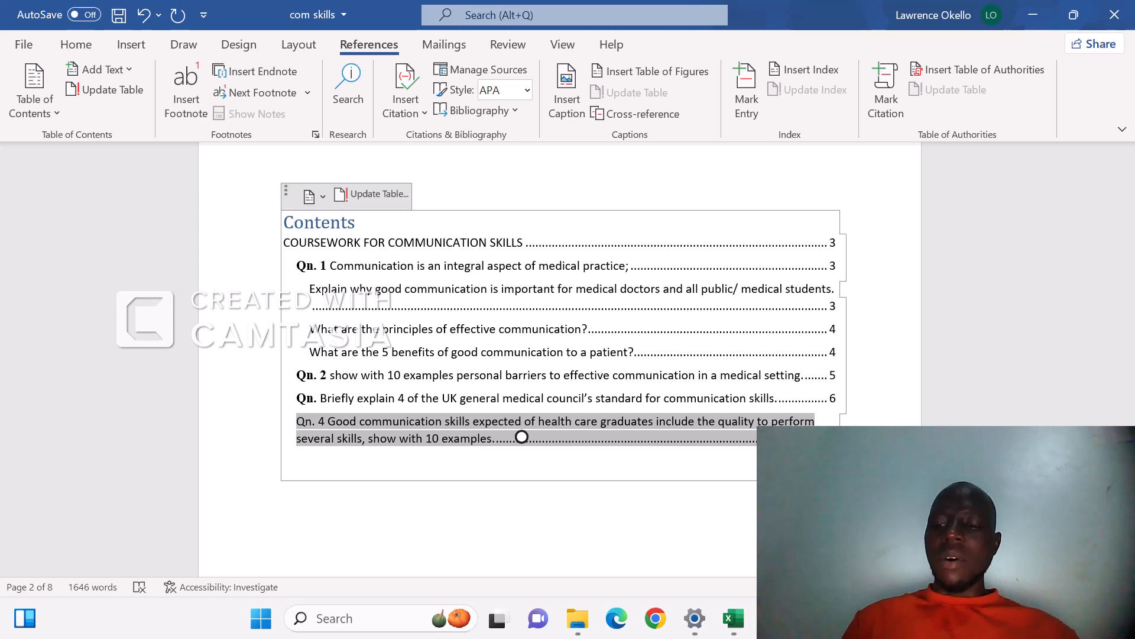
left_click(521, 437, "ctrl")
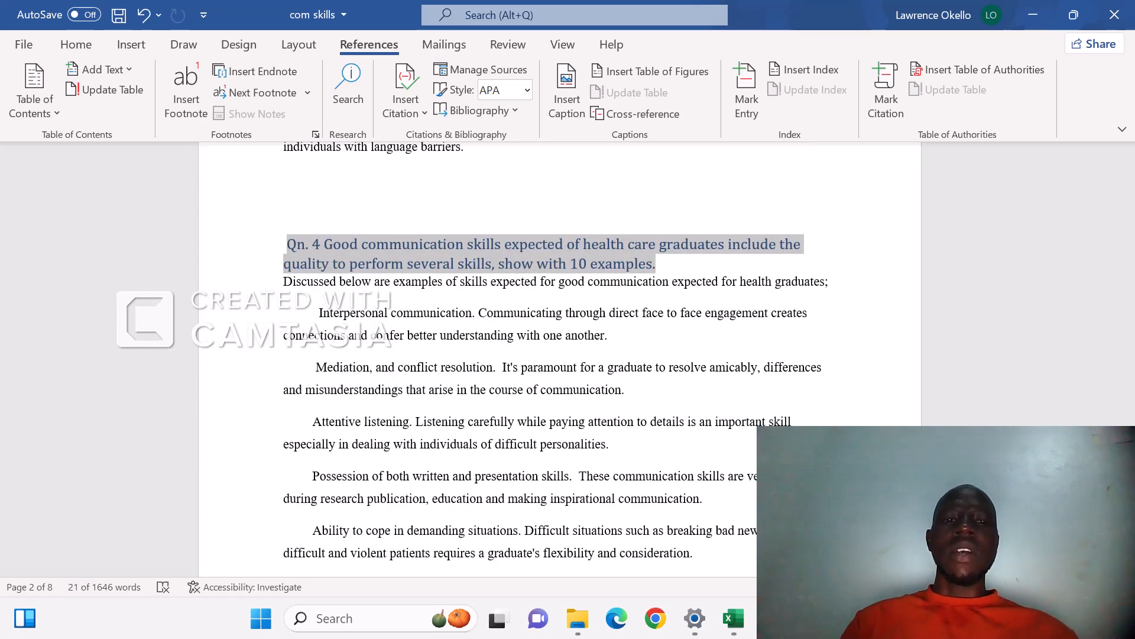